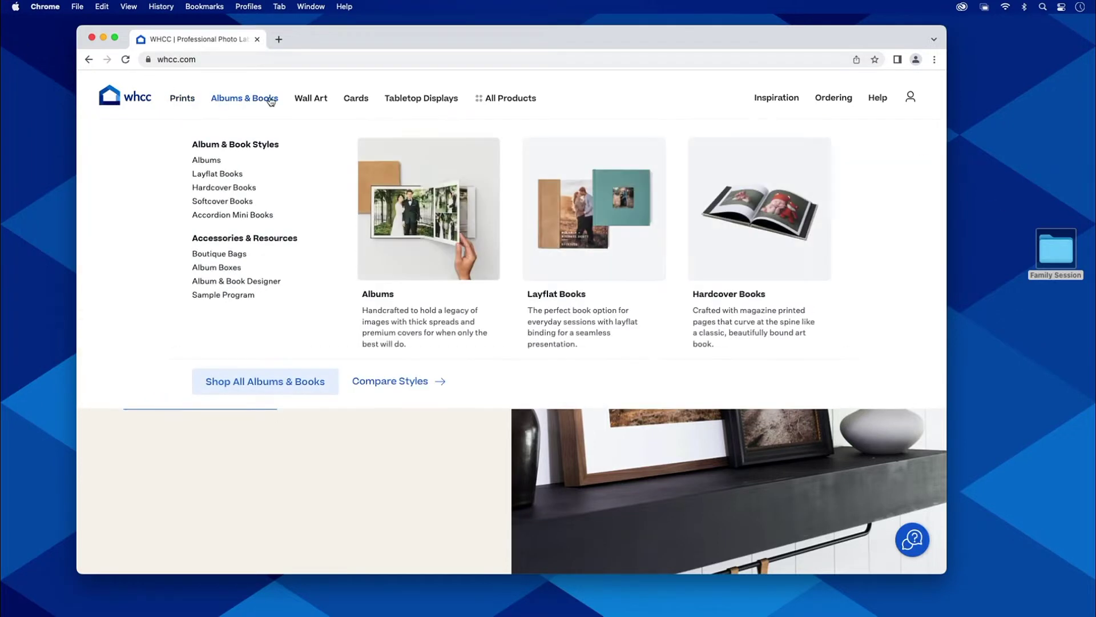
Step: Start a Framed Prints order from the Wall Art menu, launching the online editor
mouse_move(331, 99)
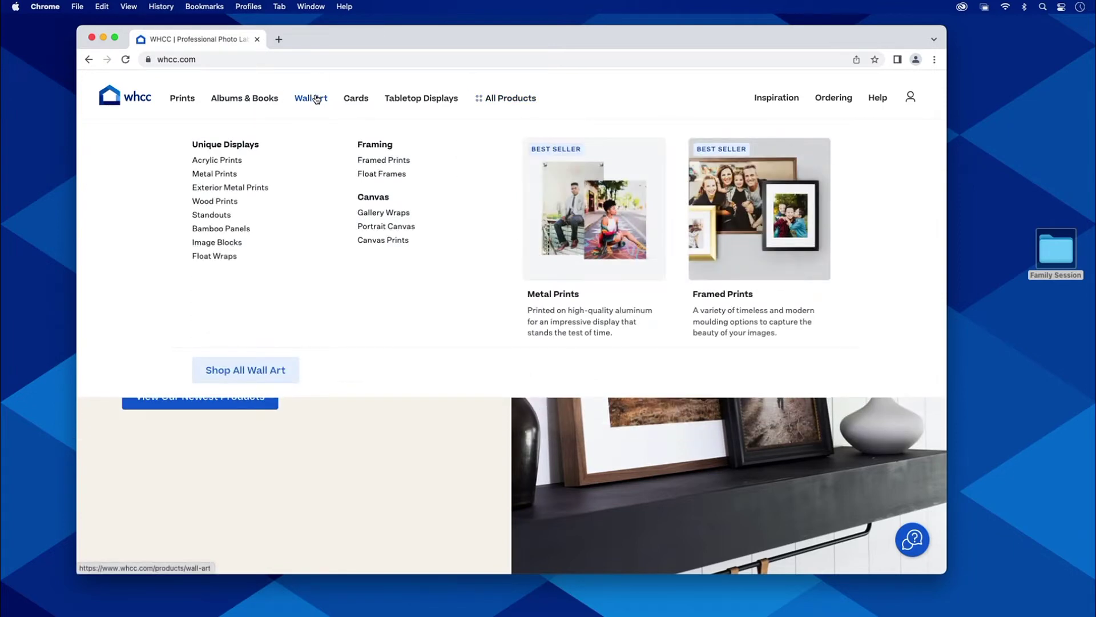
click(367, 159)
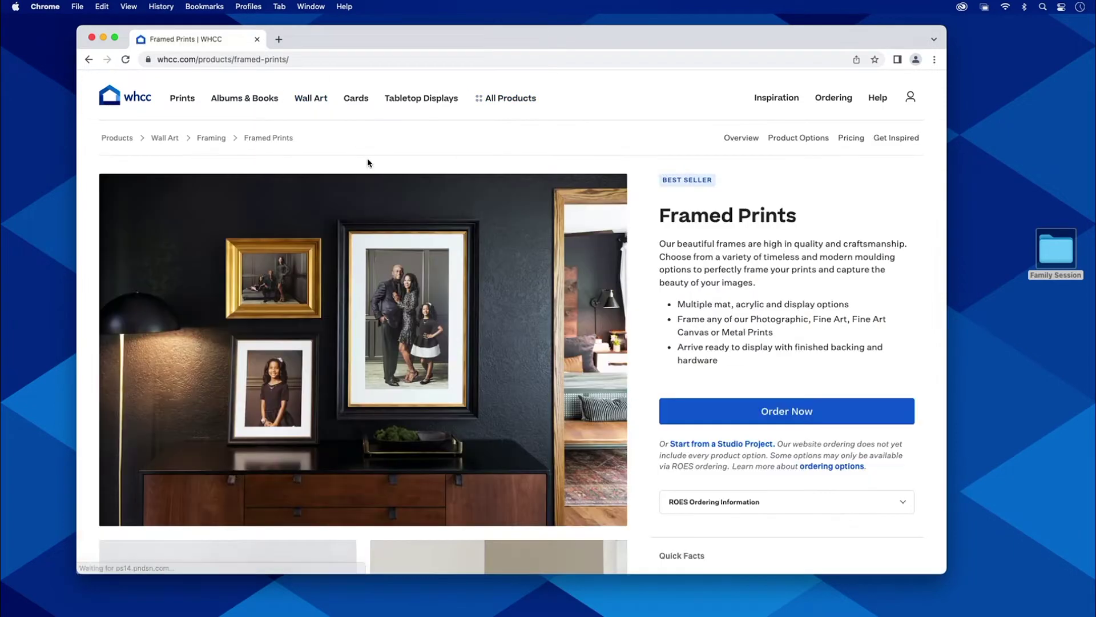
click(756, 413)
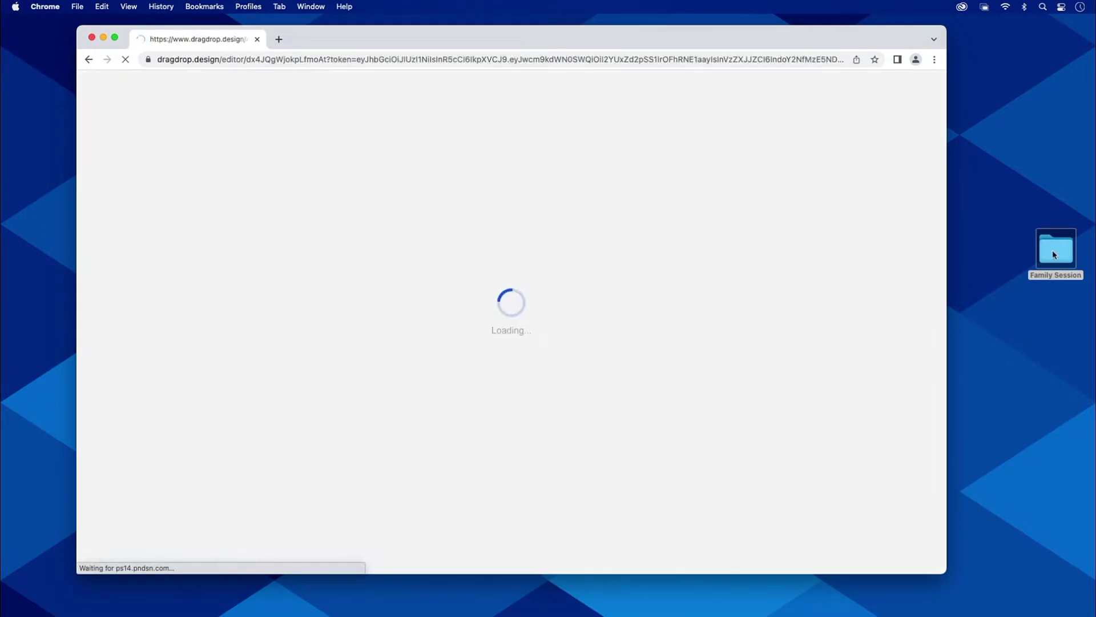
Step: Upload the 13 Family Session photos and set the framed print to 16×20 ($112.00)
double_click(1055, 255)
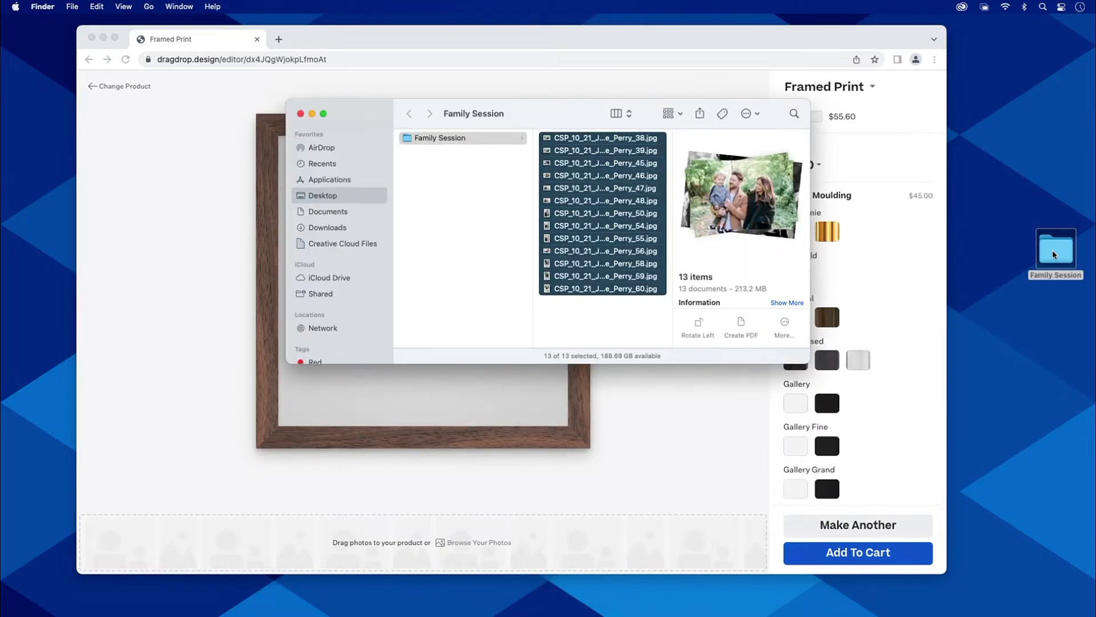
drag(560, 206, 595, 501)
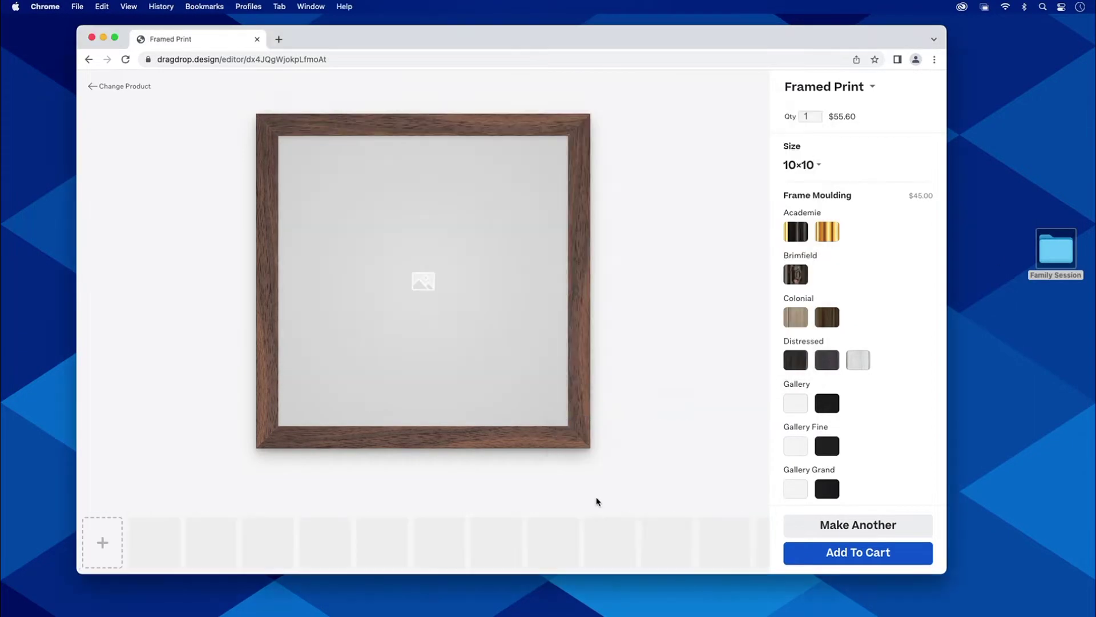
click(813, 167)
scroll(845, 346, down, 3)
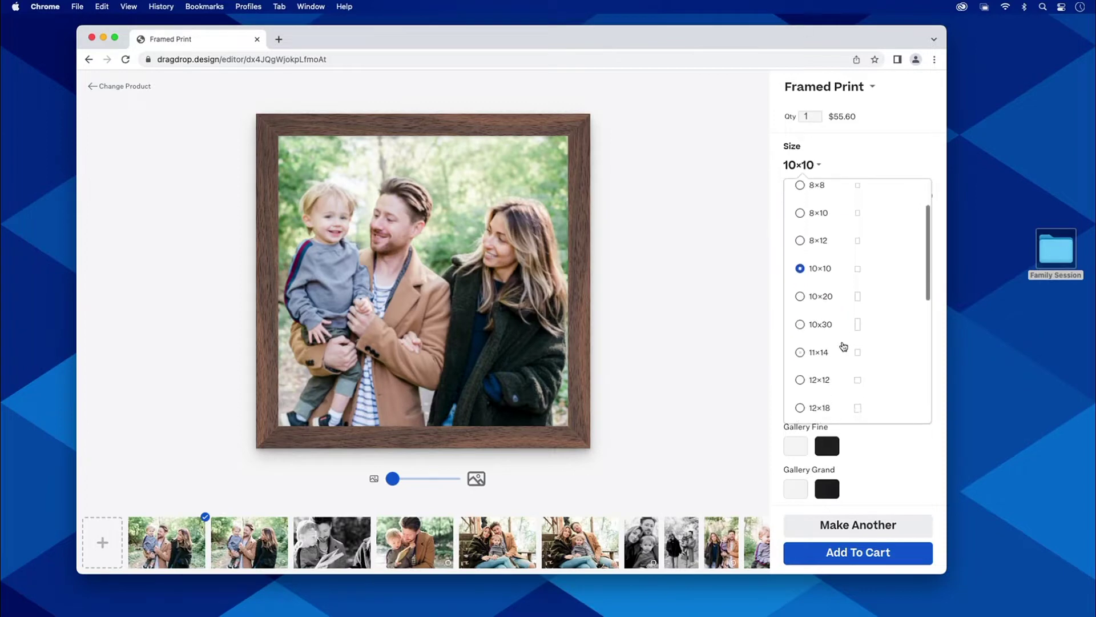
scroll(843, 346, down, 1)
click(816, 398)
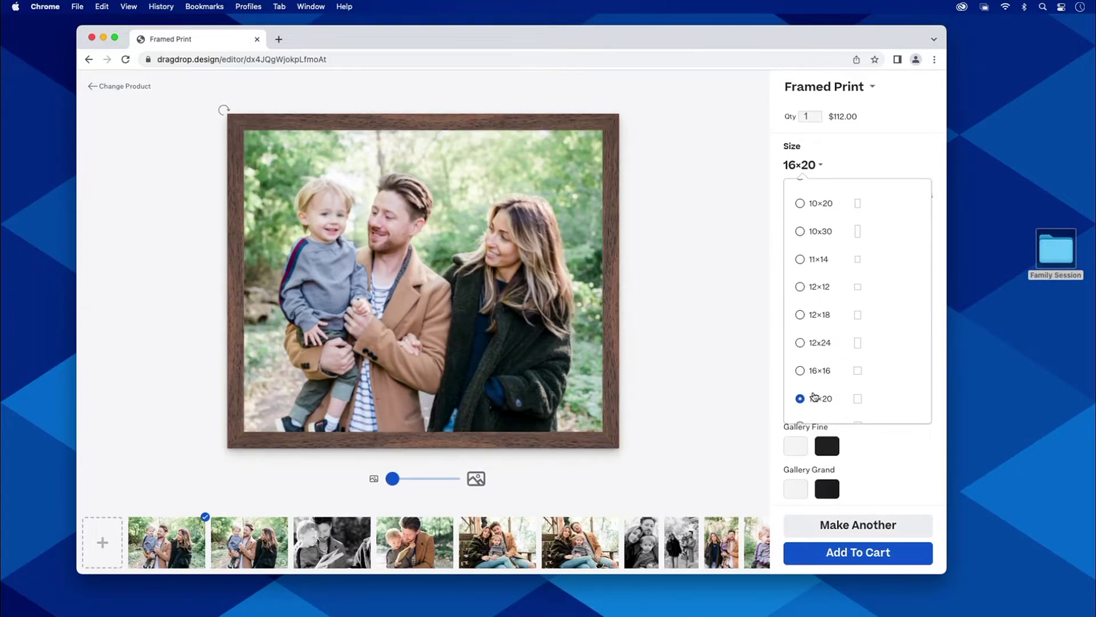
Step: Choose the Woodland Natural frame moulding and review the remaining options: no mat, Lustre paper
click(889, 153)
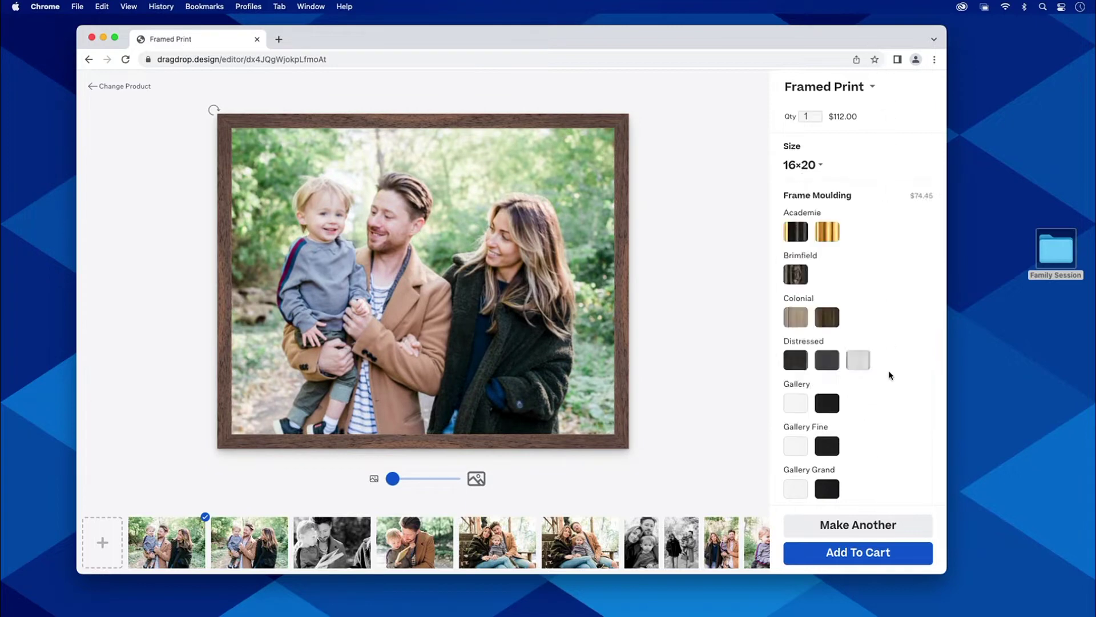
scroll(888, 370, down, 5)
scroll(888, 372, down, 6)
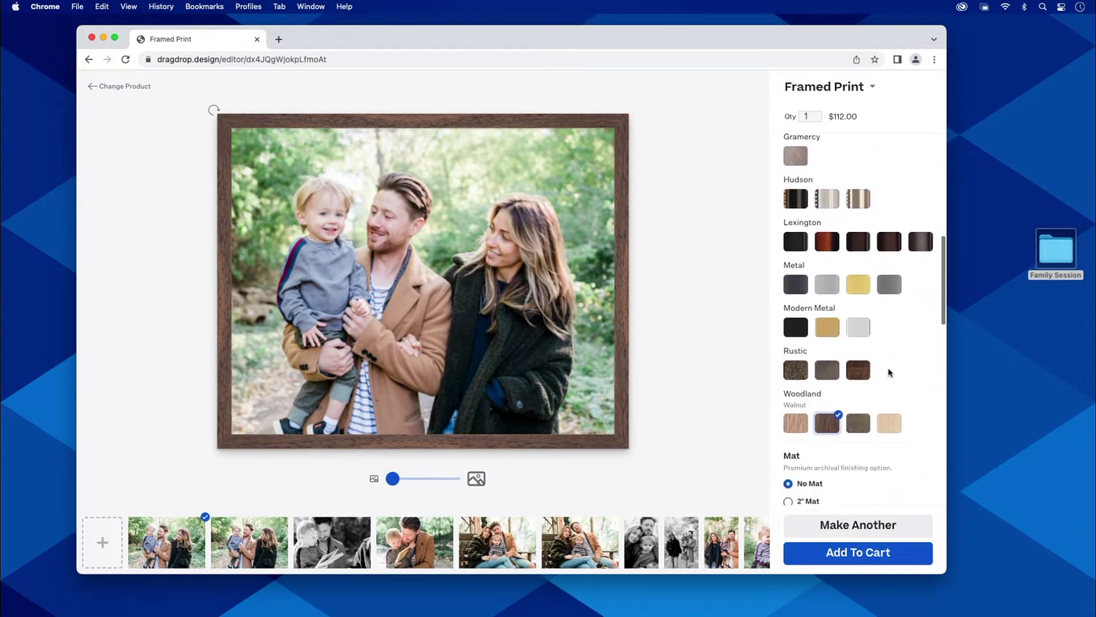
click(794, 266)
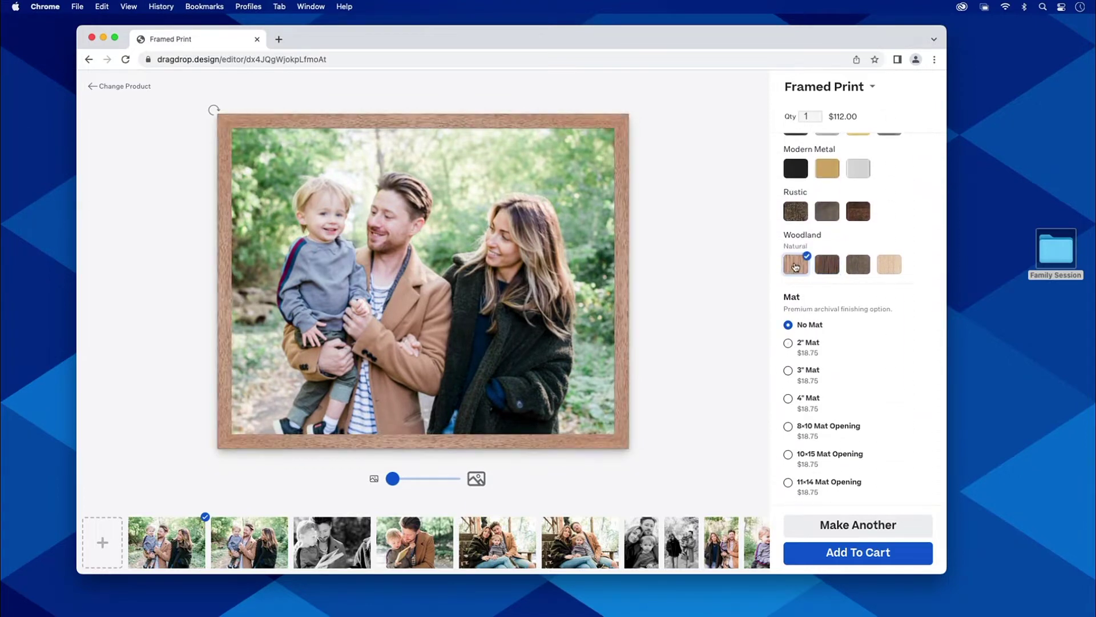
scroll(824, 361, down, 6)
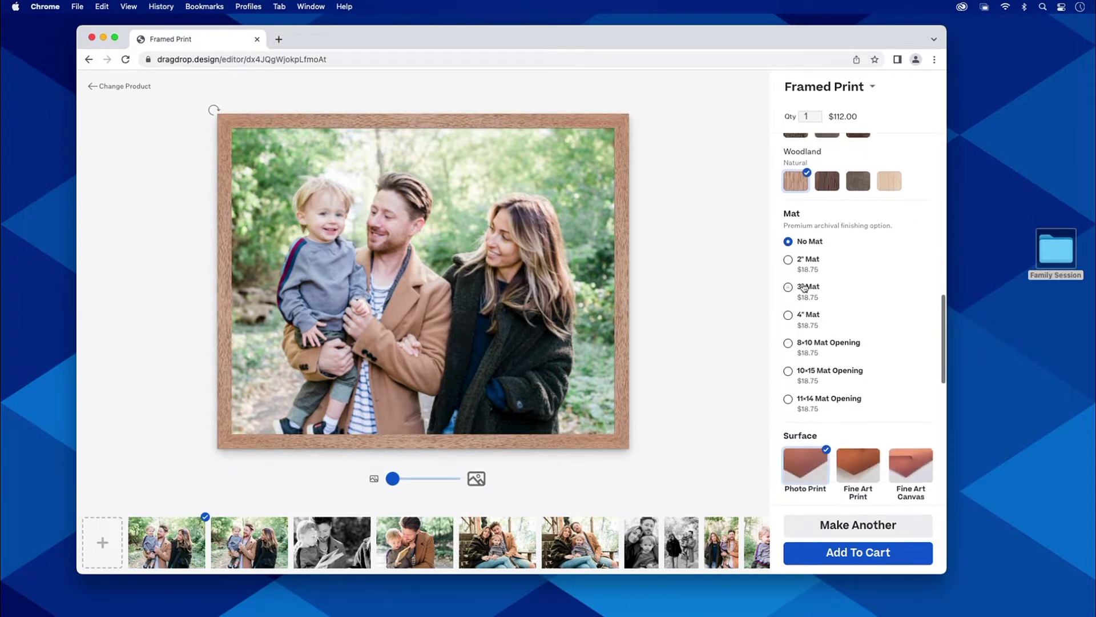
scroll(831, 381, down, 1)
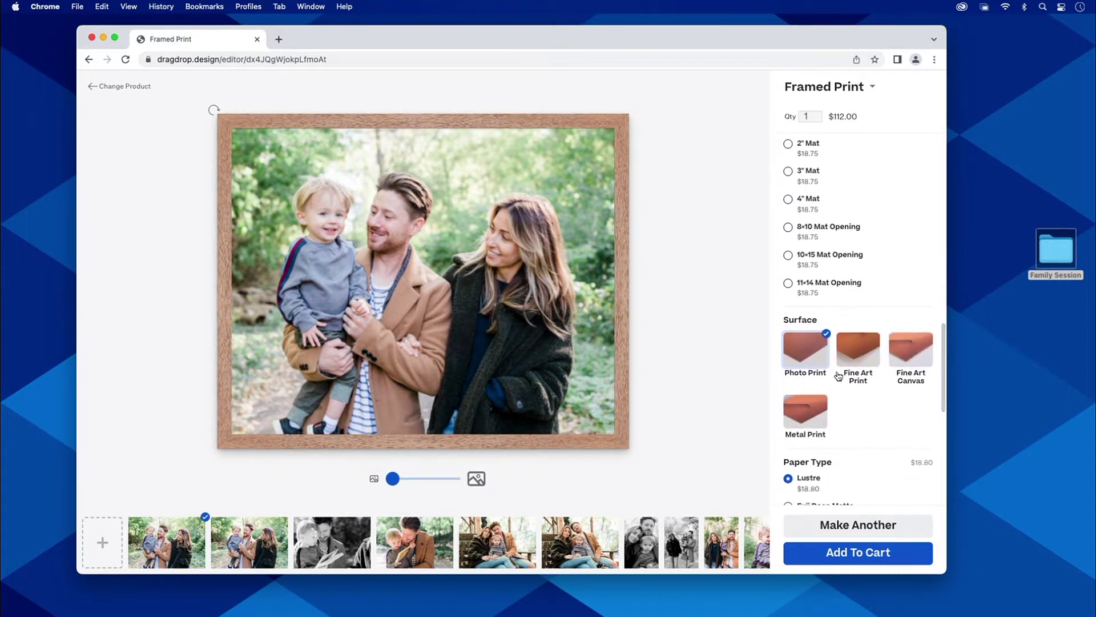
scroll(799, 400, down, 5)
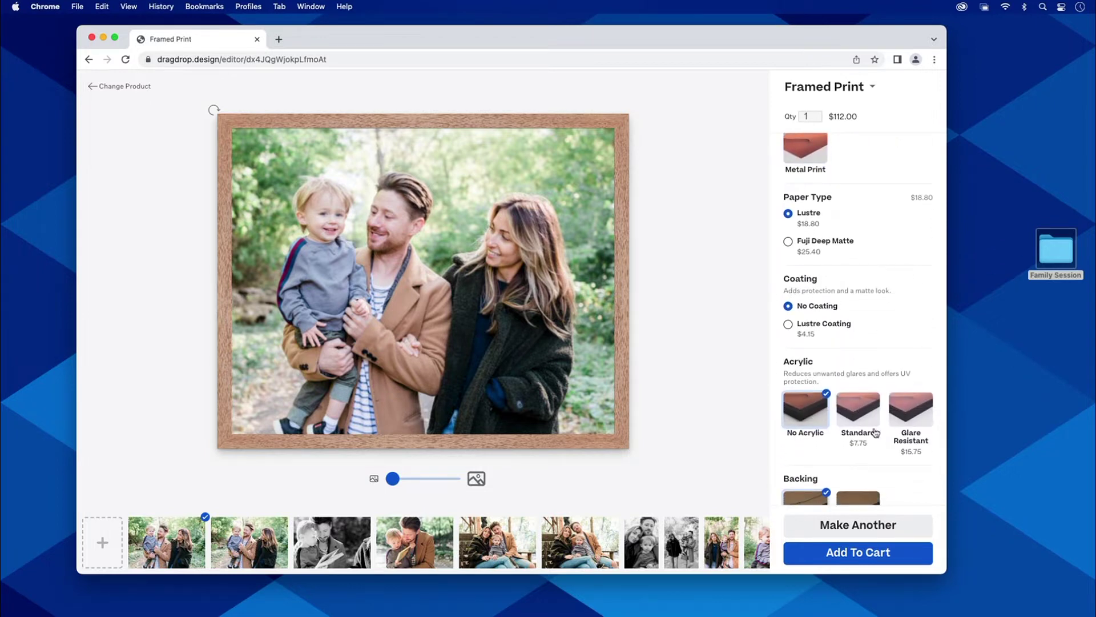
scroll(885, 430, down, 4)
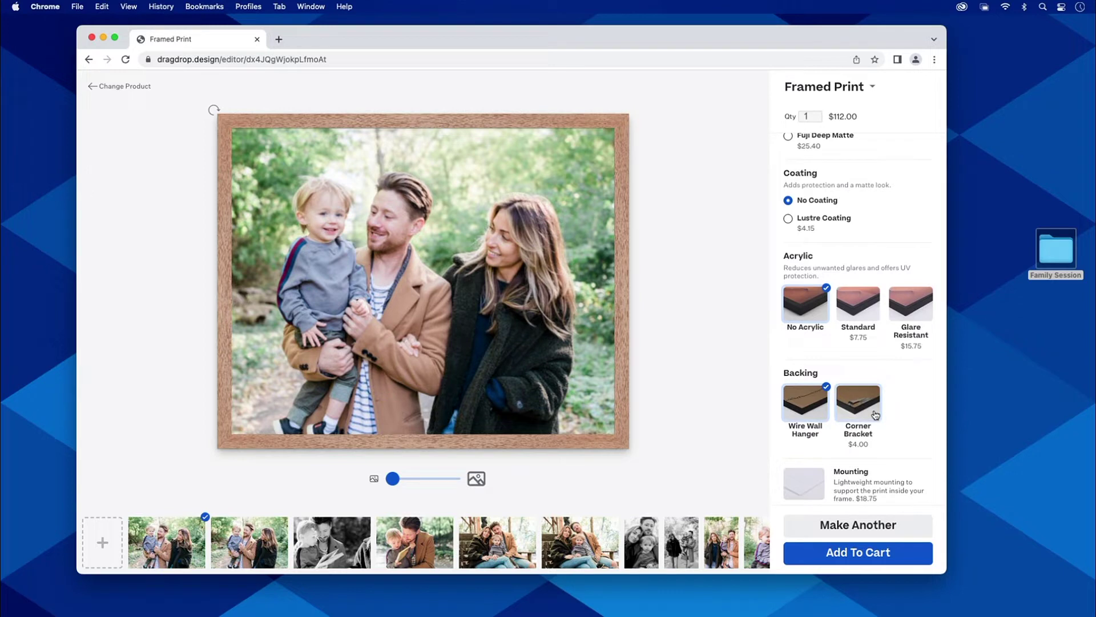
mouse_move(506, 545)
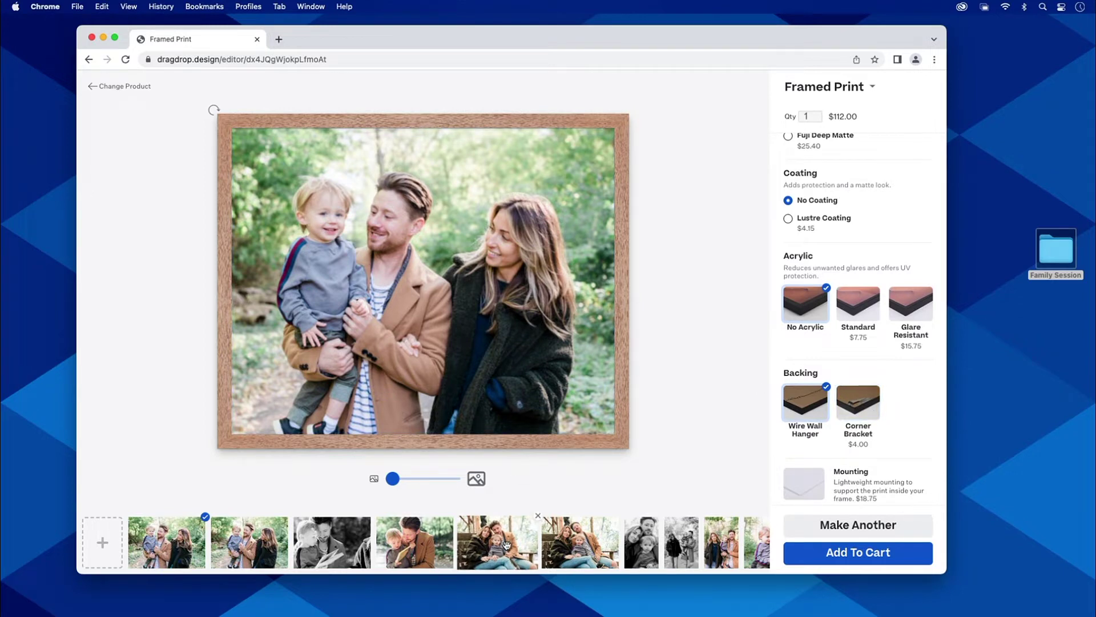
Step: Frame the bench family photo, adjust its placement, and save the proof to begin another print
drag(636, 547, 542, 374)
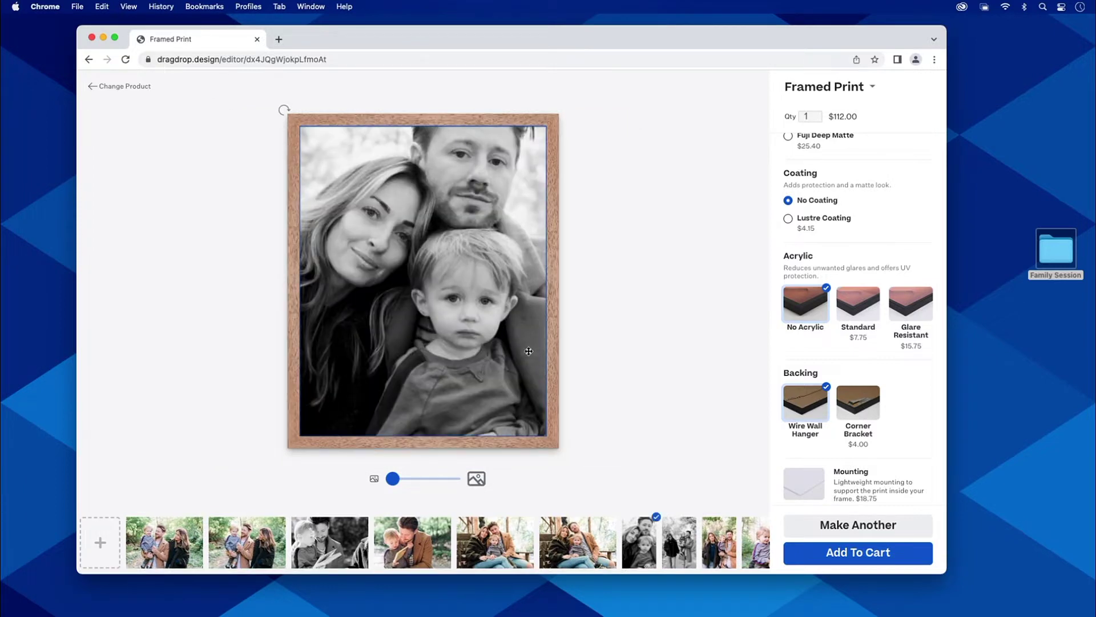
drag(577, 543, 482, 297)
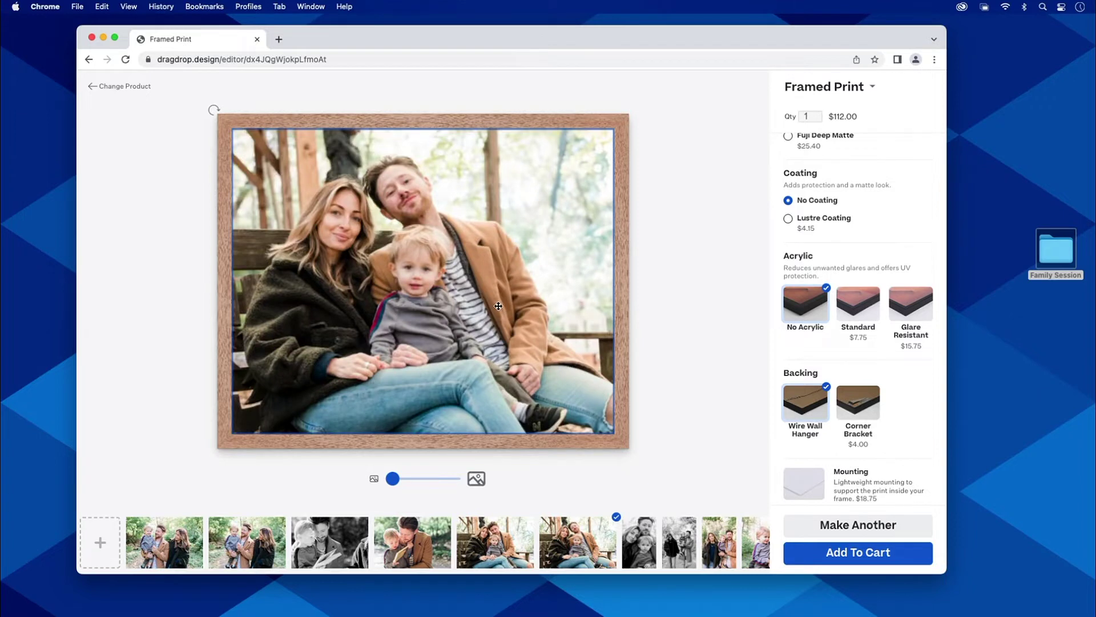
mouse_move(498, 306)
mouse_down()
mouse_move(513, 308)
mouse_move(511, 300)
mouse_up()
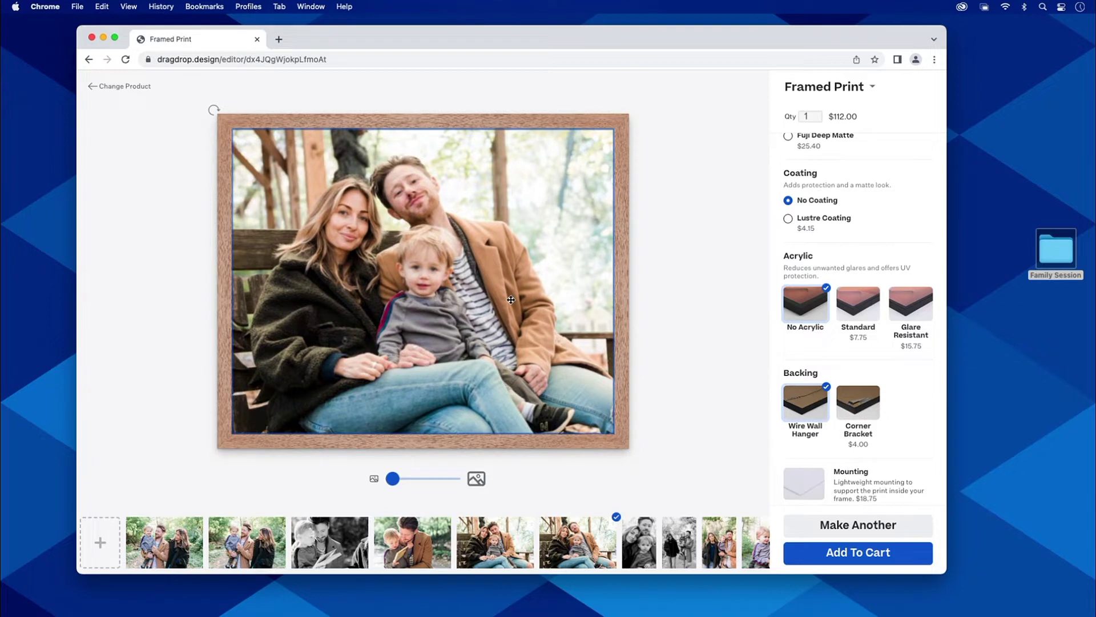
click(882, 526)
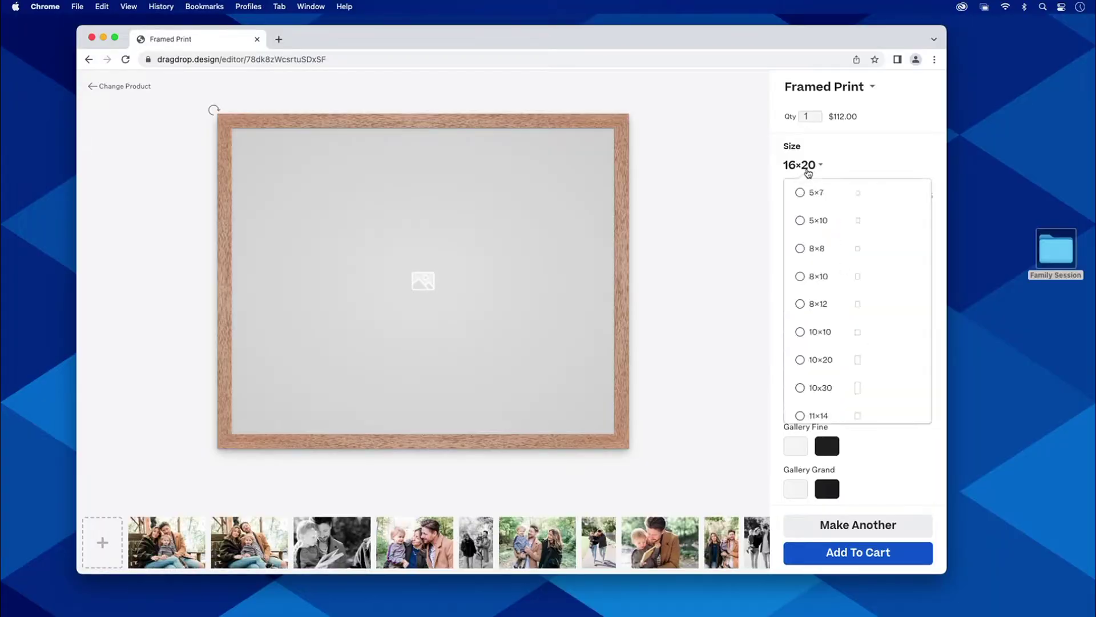
Step: Change the second framed print's size to 16×24
scroll(813, 351, down, 1)
scroll(813, 351, down, 5)
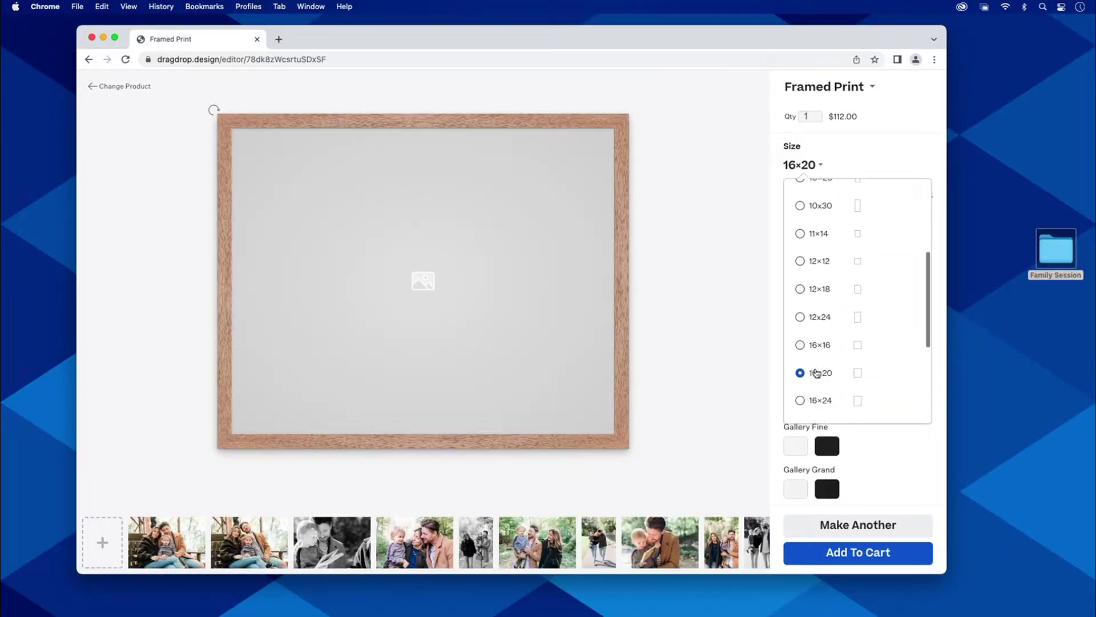
click(807, 401)
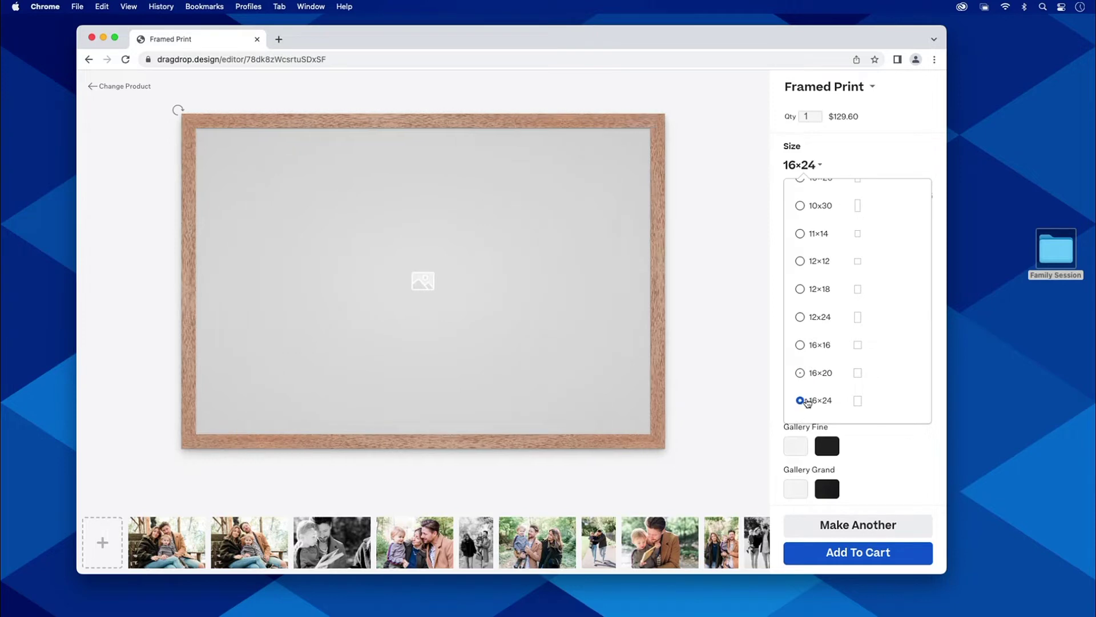
click(890, 150)
Step: Switch the frame to Modern Metal Matte Black and place the family photo in it
scroll(830, 471, down, 10)
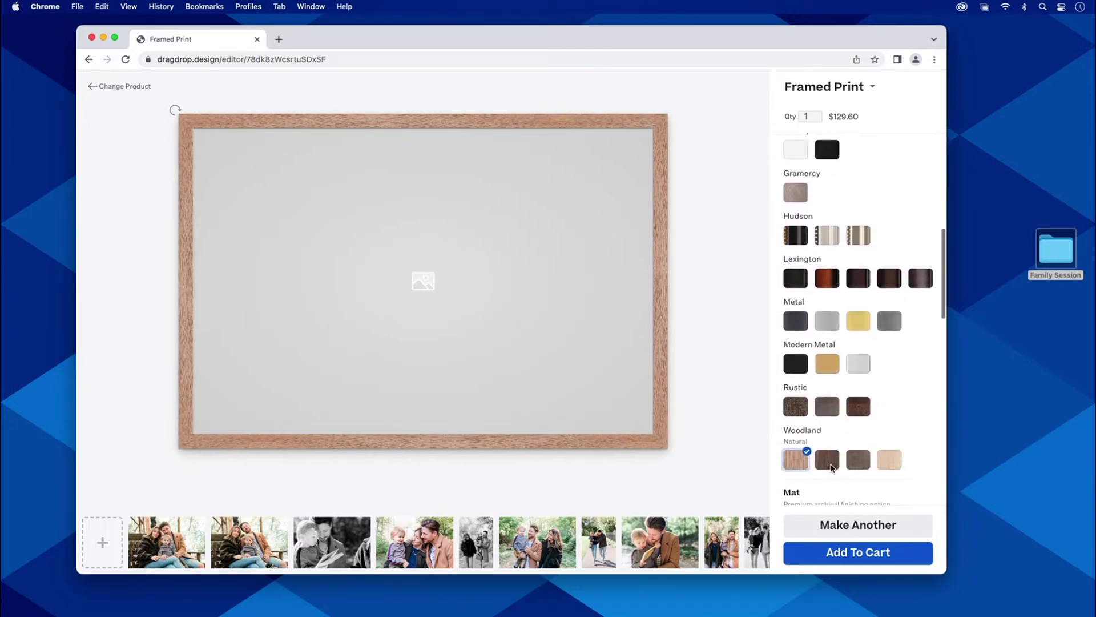
click(795, 315)
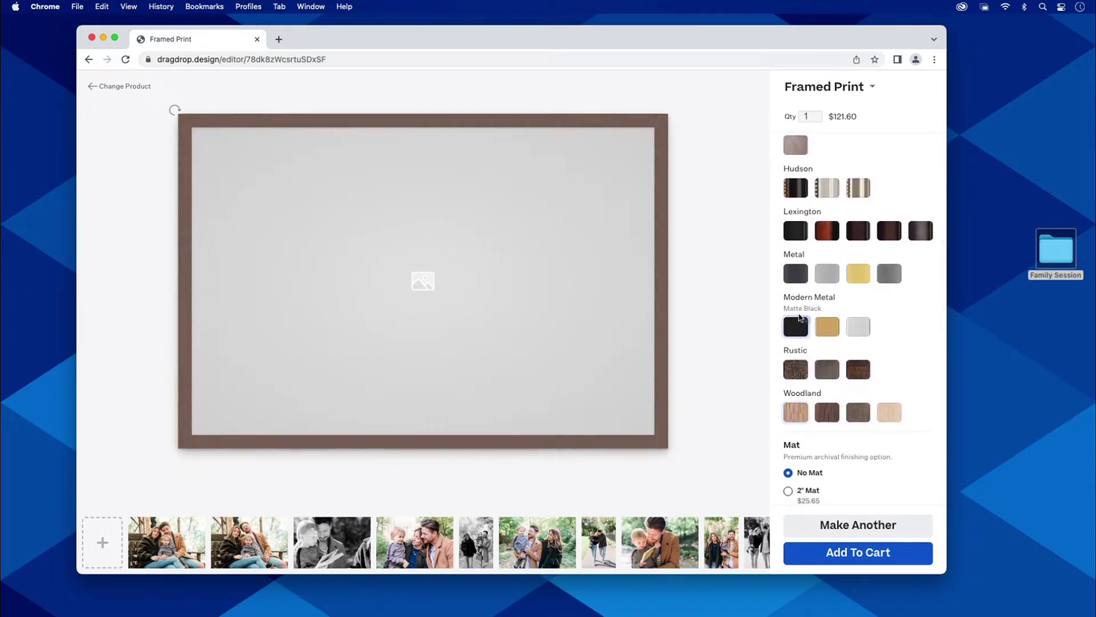
scroll(838, 330, down, 1)
scroll(824, 339, down, 10)
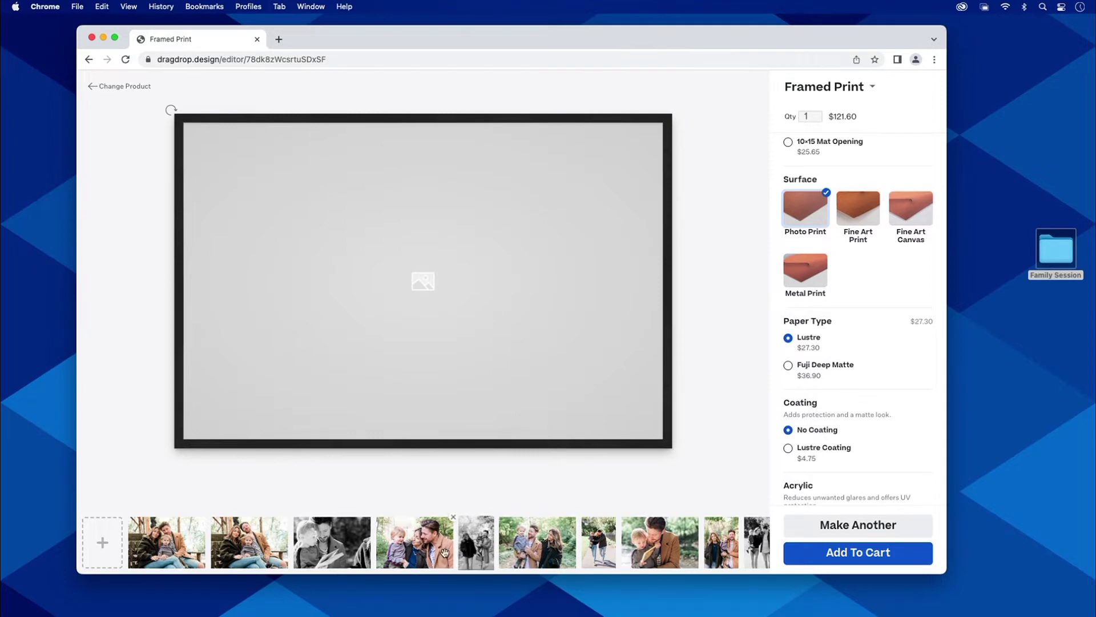
drag(415, 542, 497, 333)
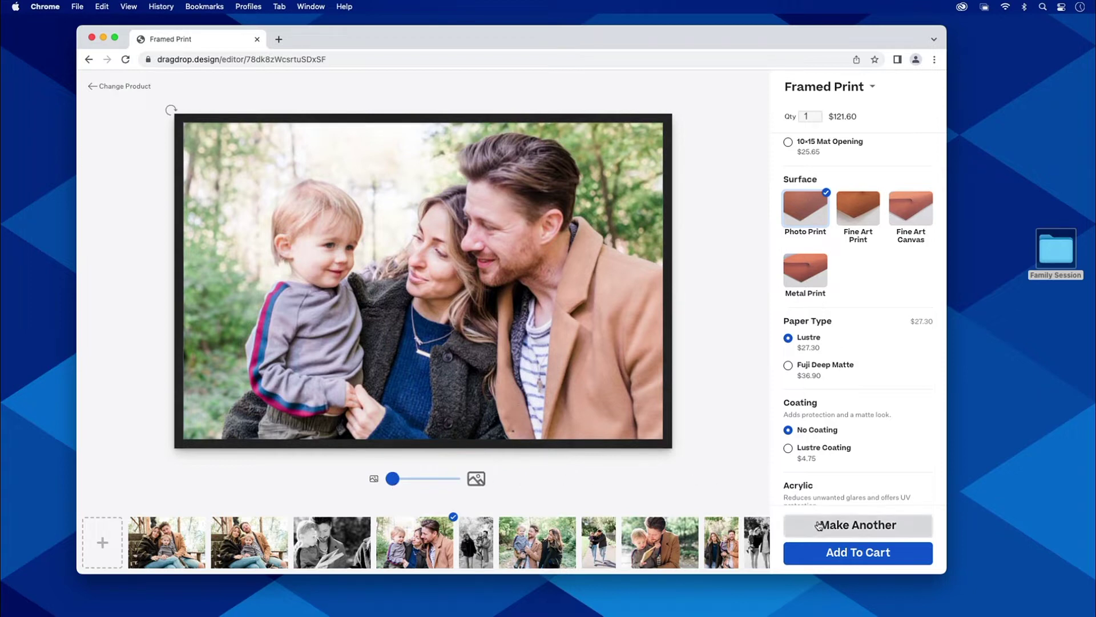
Step: Add the 16×24 black-framed print to the cart, bringing the subtotal to $233.60
click(852, 554)
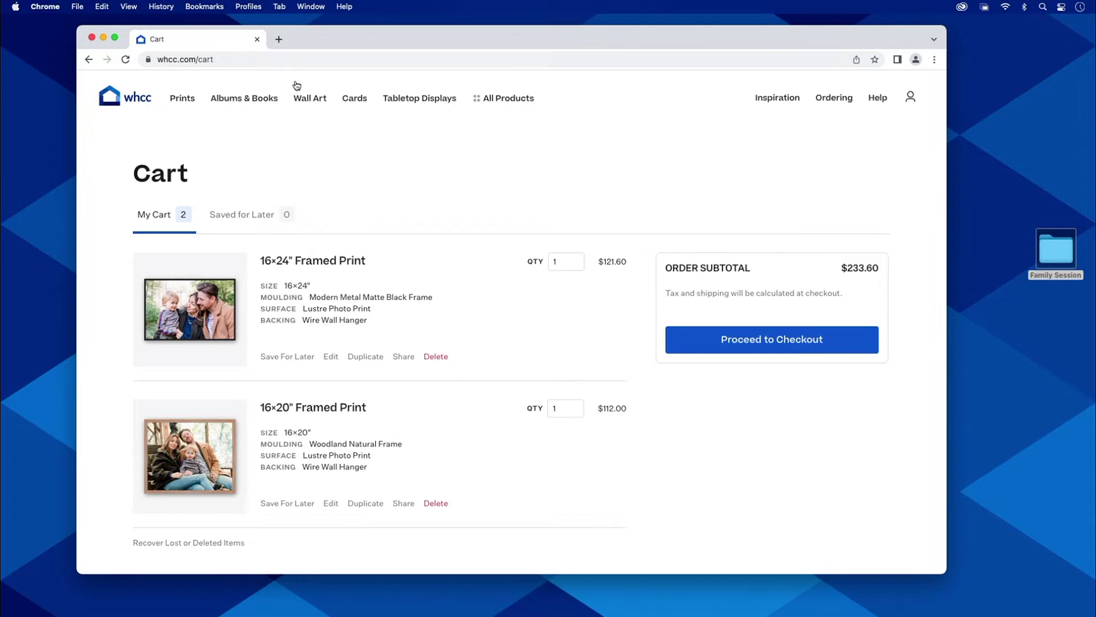
Step: Start a Gallery Wraps order and upload the Family Session photos into the editor
mouse_move(301, 99)
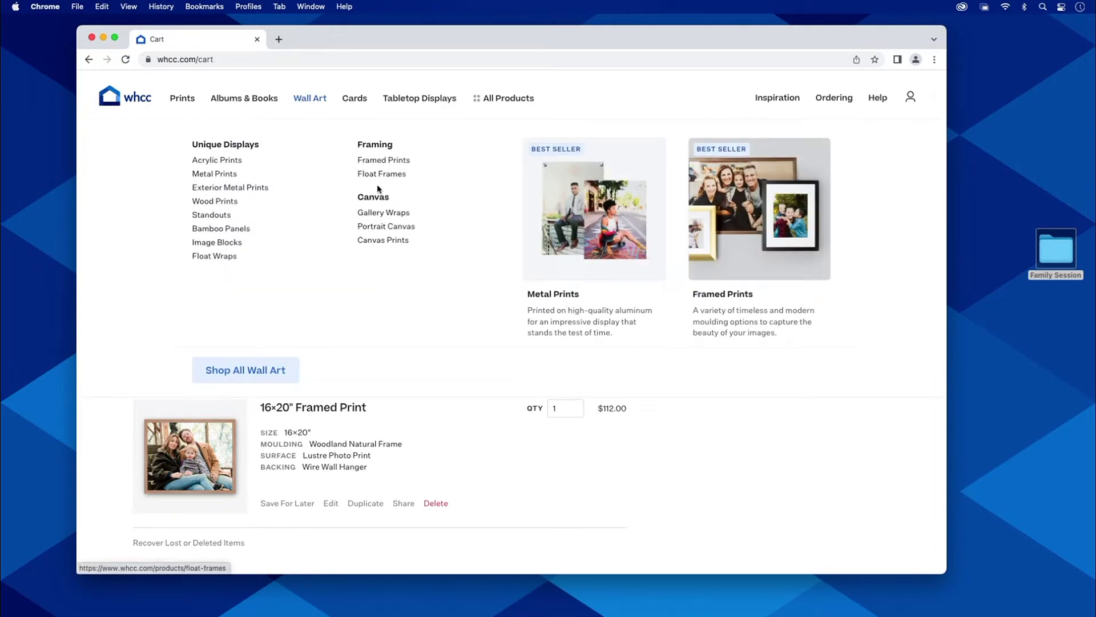
click(380, 217)
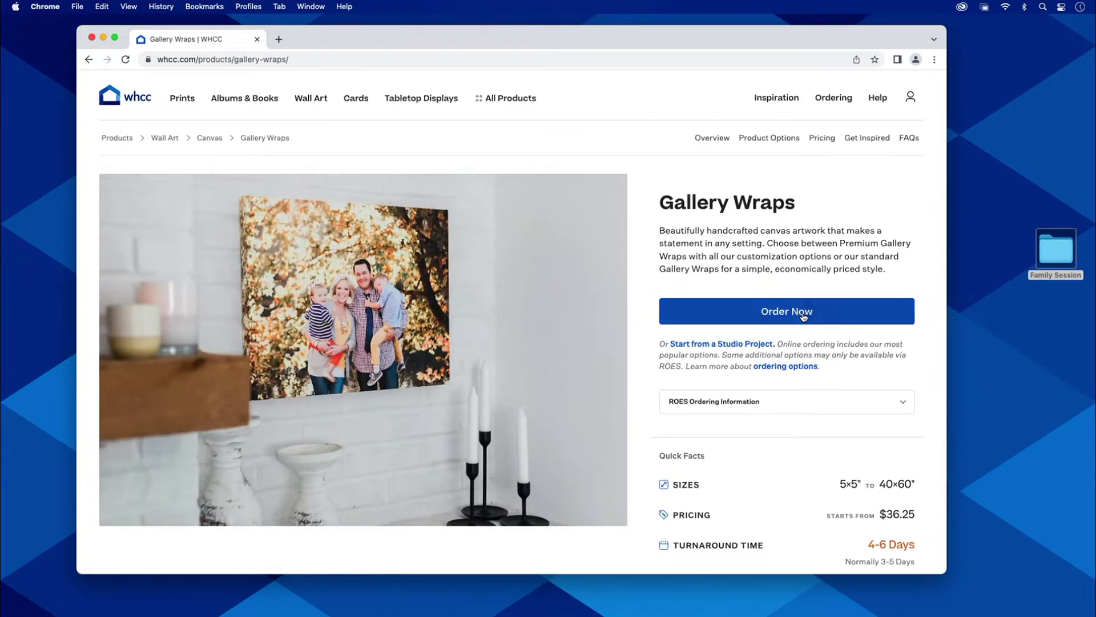
click(804, 316)
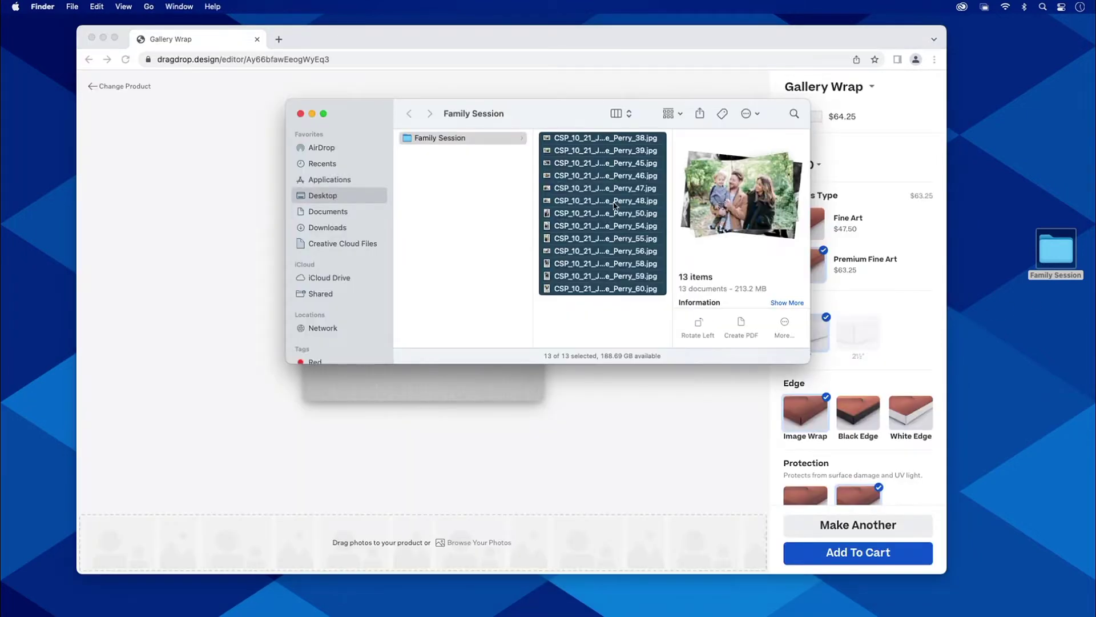
drag(593, 213, 595, 499)
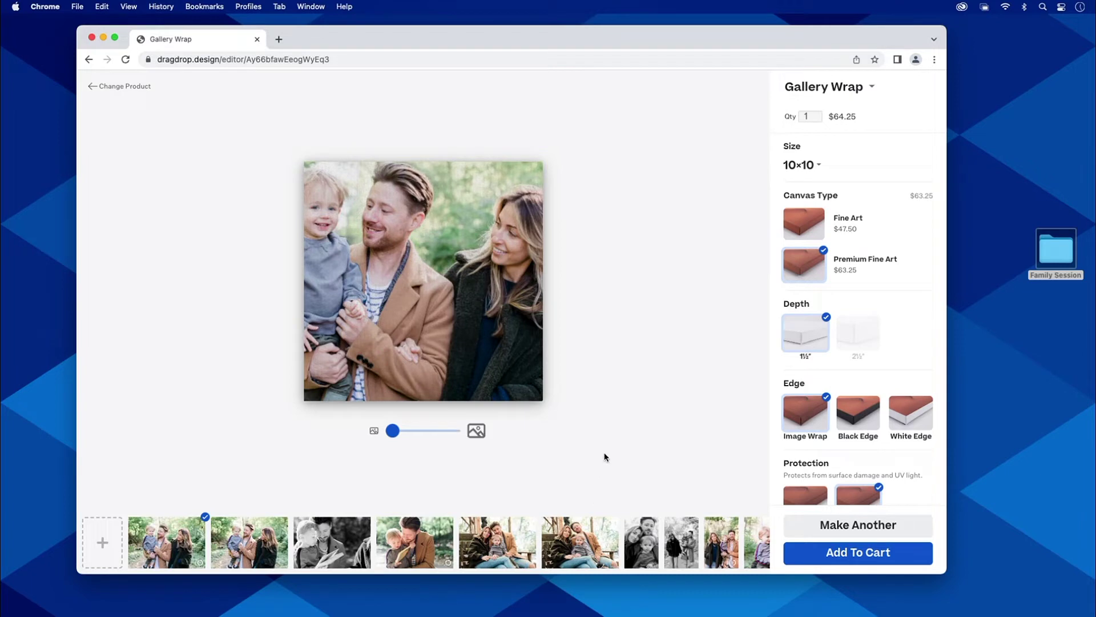
Step: Set the gallery wrap size to 16×20
click(813, 167)
scroll(811, 285, down, 5)
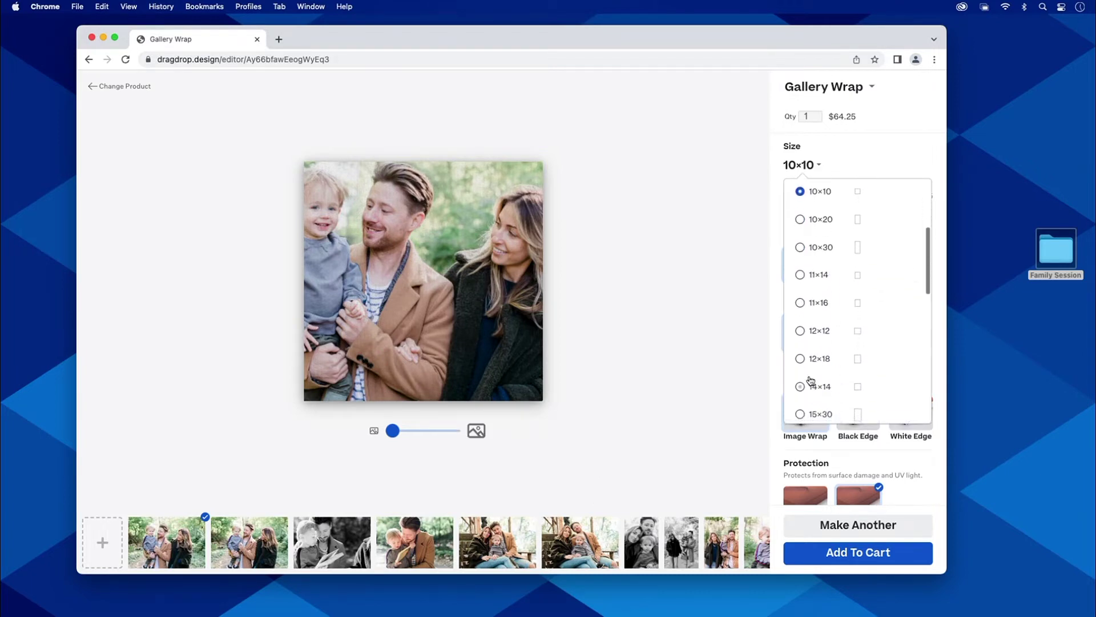
scroll(811, 377, down, 3)
click(811, 322)
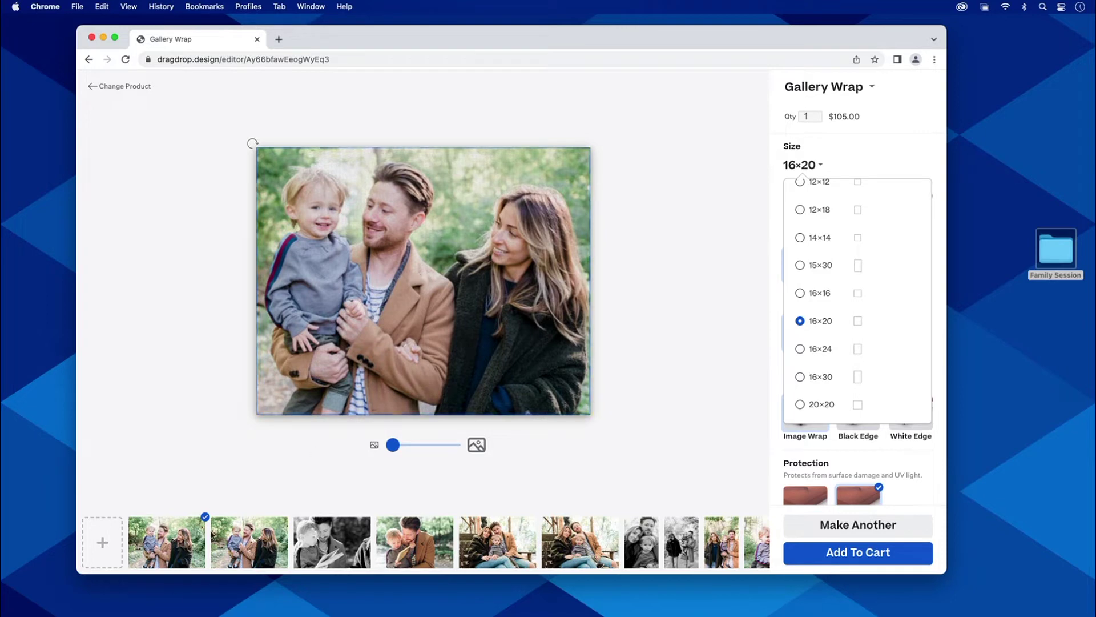
Step: Shift the photo slightly on the canvas and give the wrap black edges
click(420, 281)
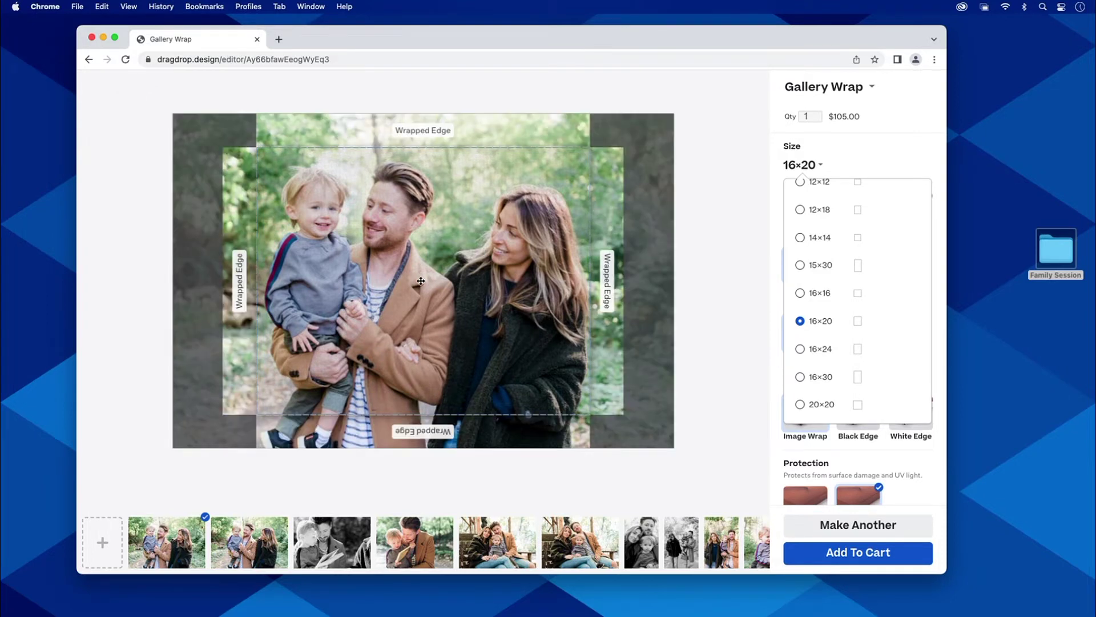
drag(420, 281, 419, 264)
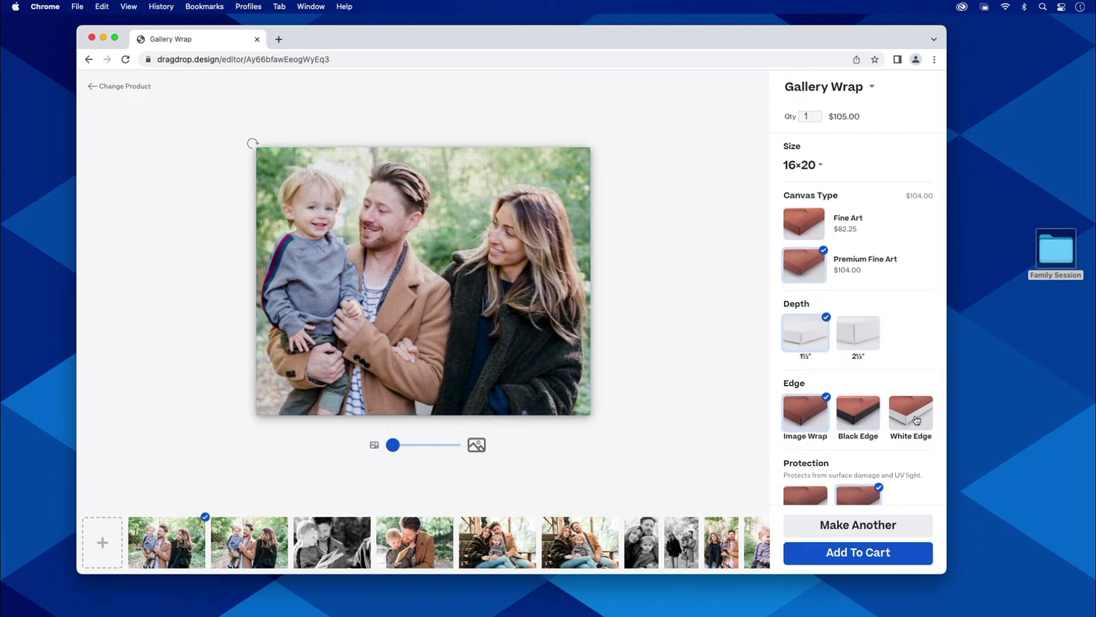
click(872, 420)
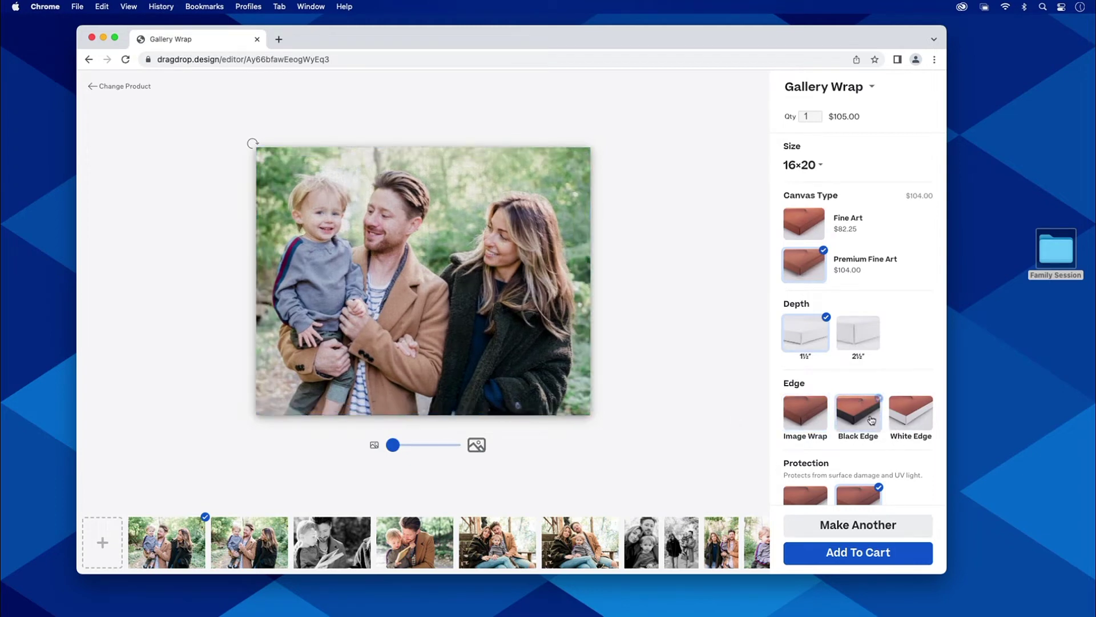
drag(510, 287, 510, 287)
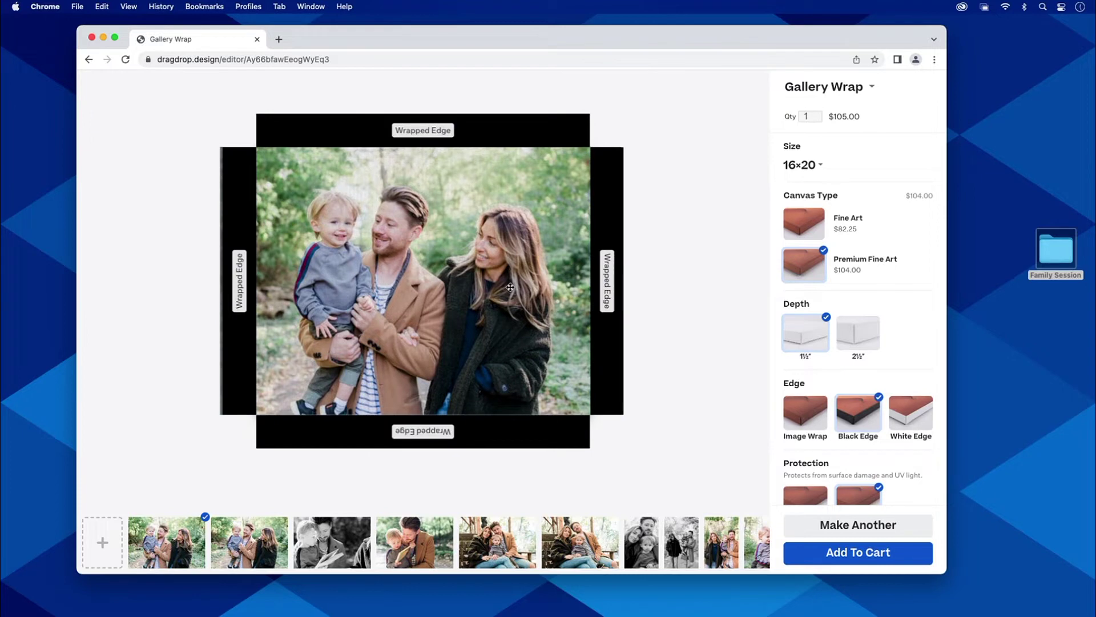
scroll(851, 362, down, 2)
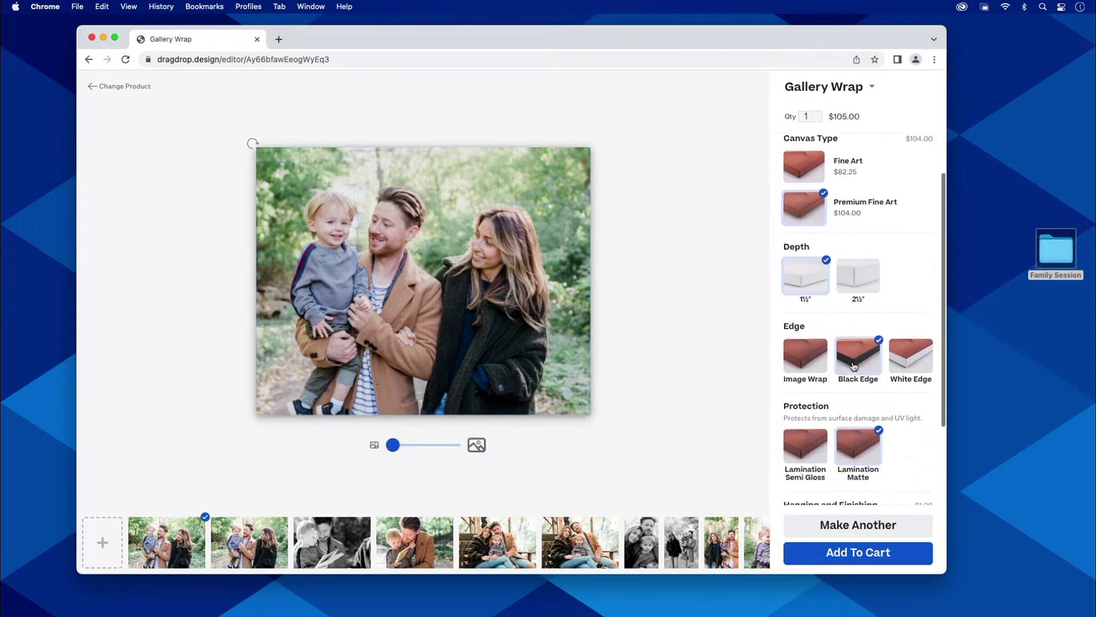
scroll(854, 365, down, 4)
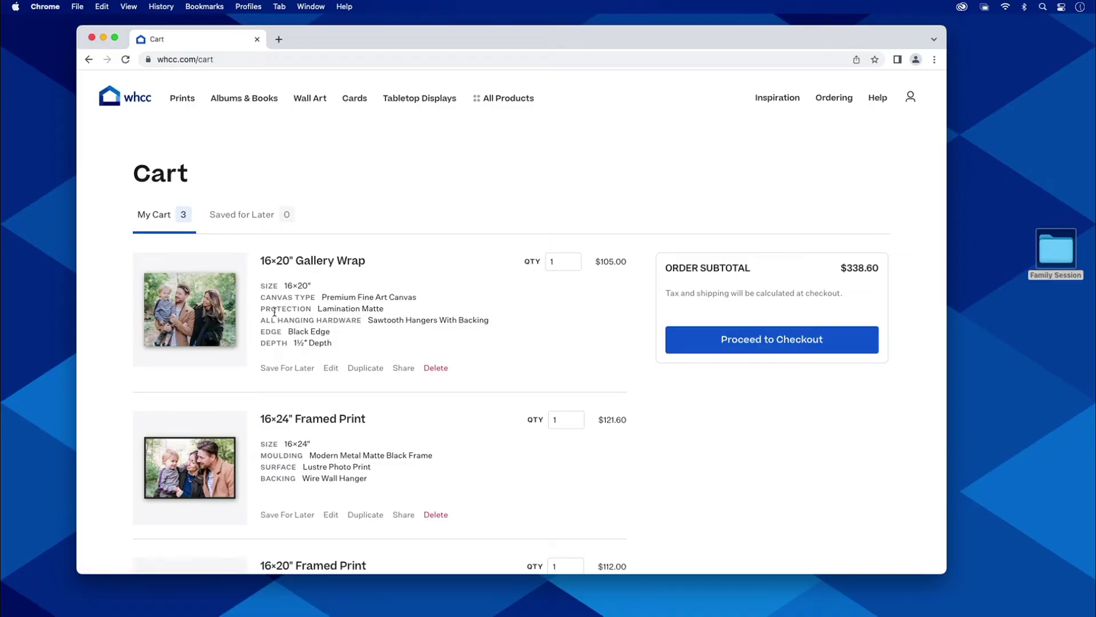
Step: Open the Photographic Prints product from the Prints menu
mouse_move(184, 108)
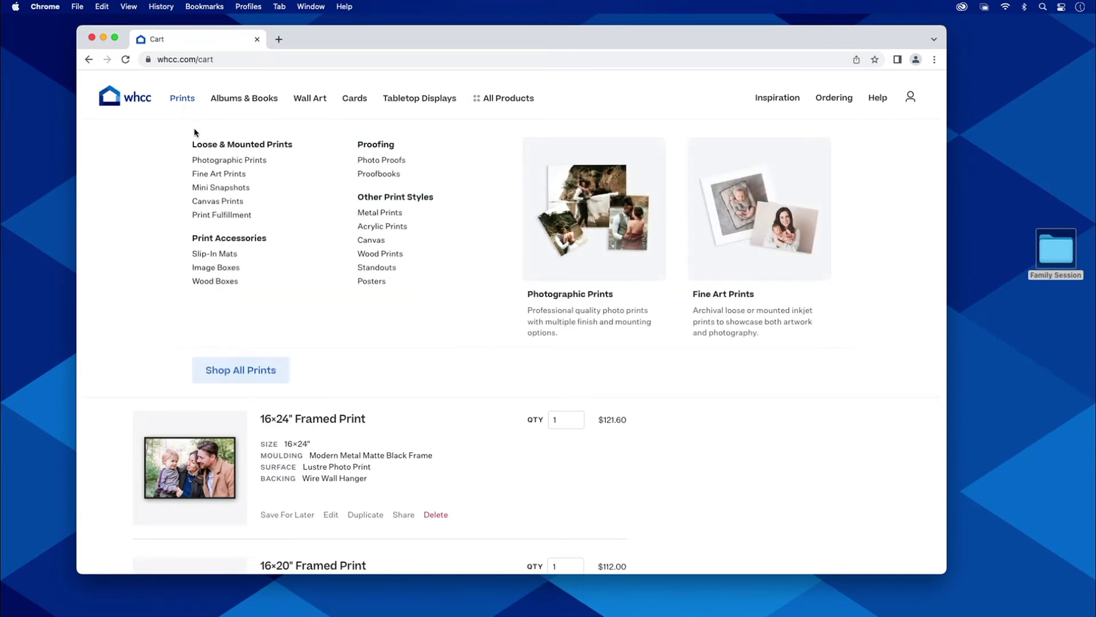
click(225, 166)
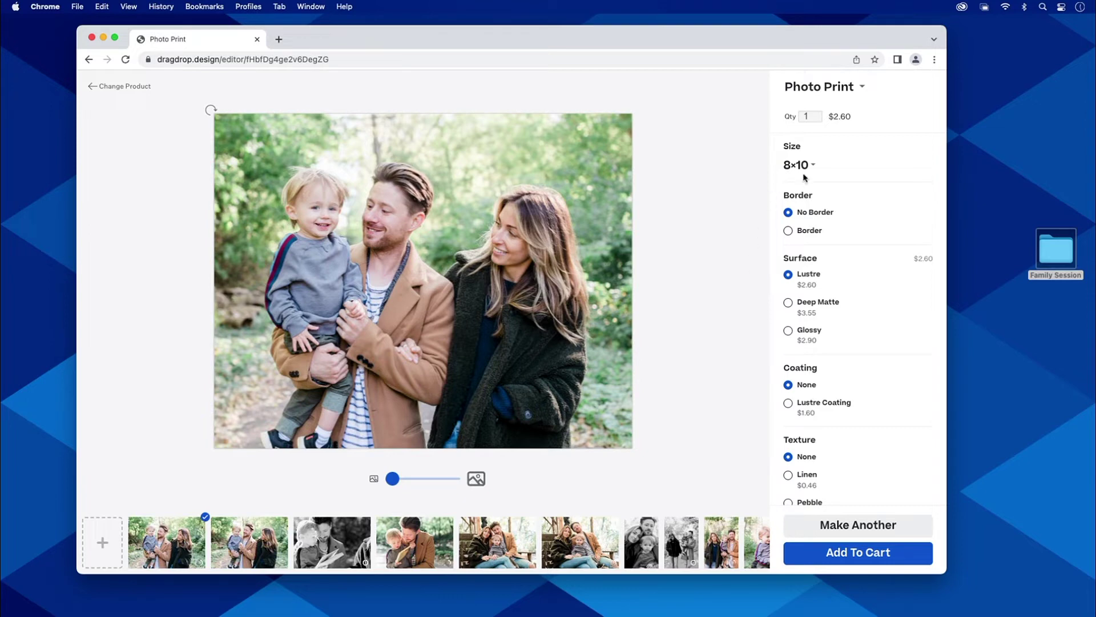
Step: Place the bench family photo on the 8×10 print and save 3 copies ($7.80)
scroll(849, 290, down, 8)
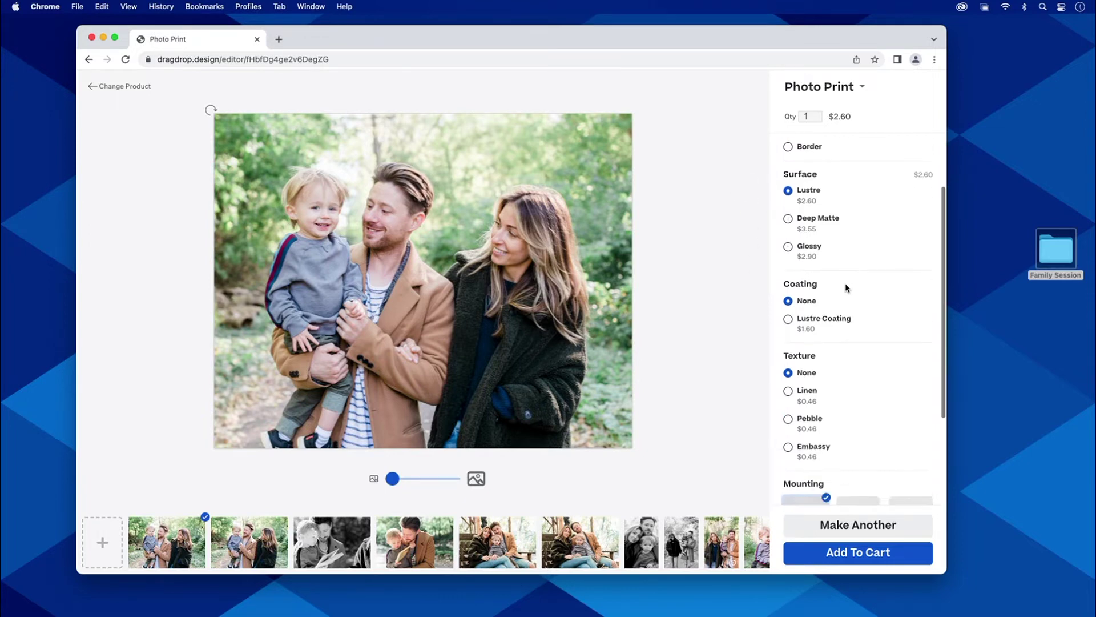
drag(498, 542, 474, 336)
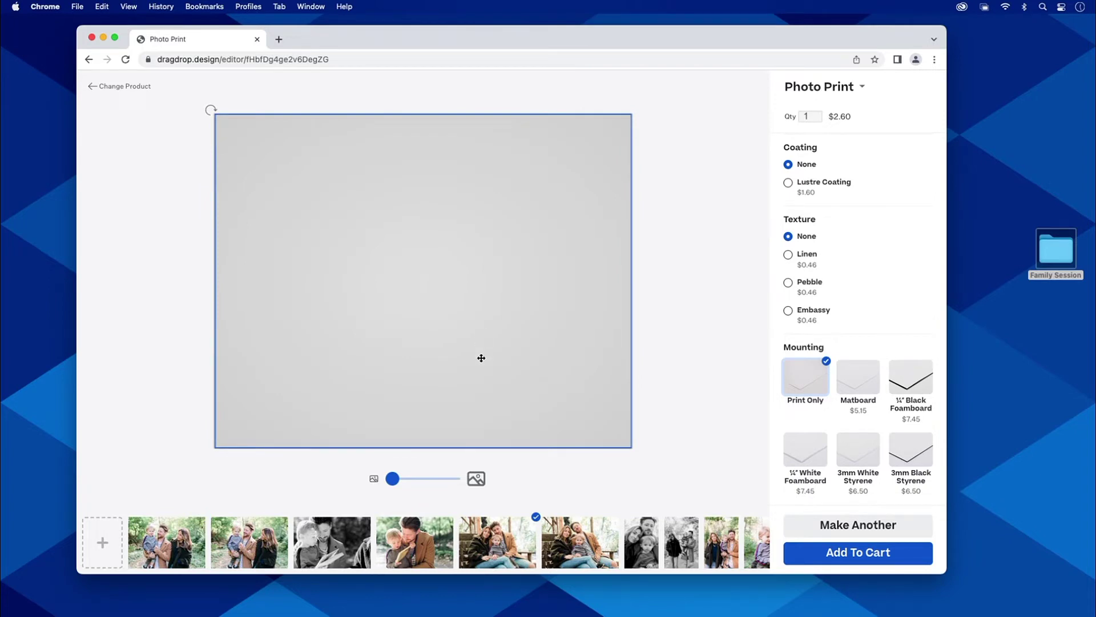
mouse_move(504, 318)
mouse_down()
mouse_move(524, 321)
mouse_move(490, 320)
mouse_move(524, 320)
mouse_up()
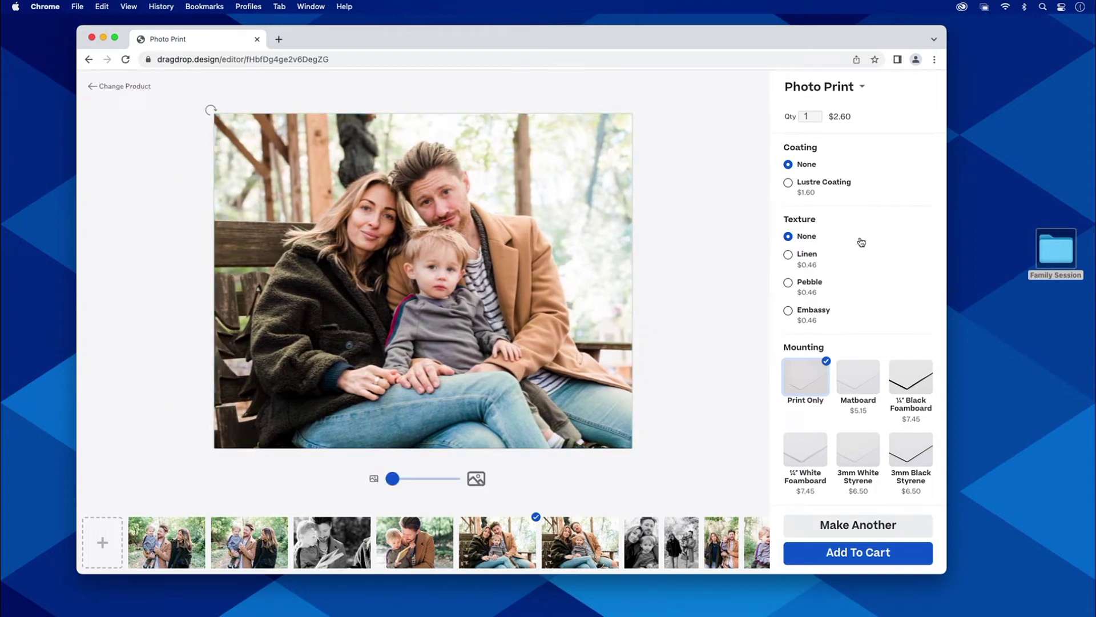
scroll(859, 251, up, 2)
scroll(859, 257, down, 2)
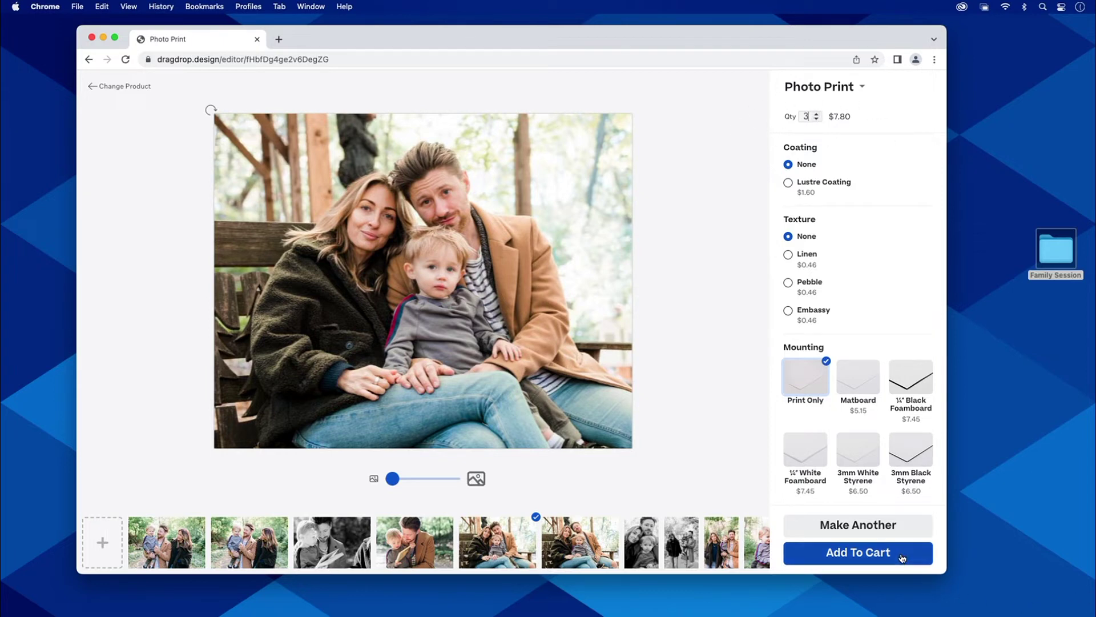
click(874, 534)
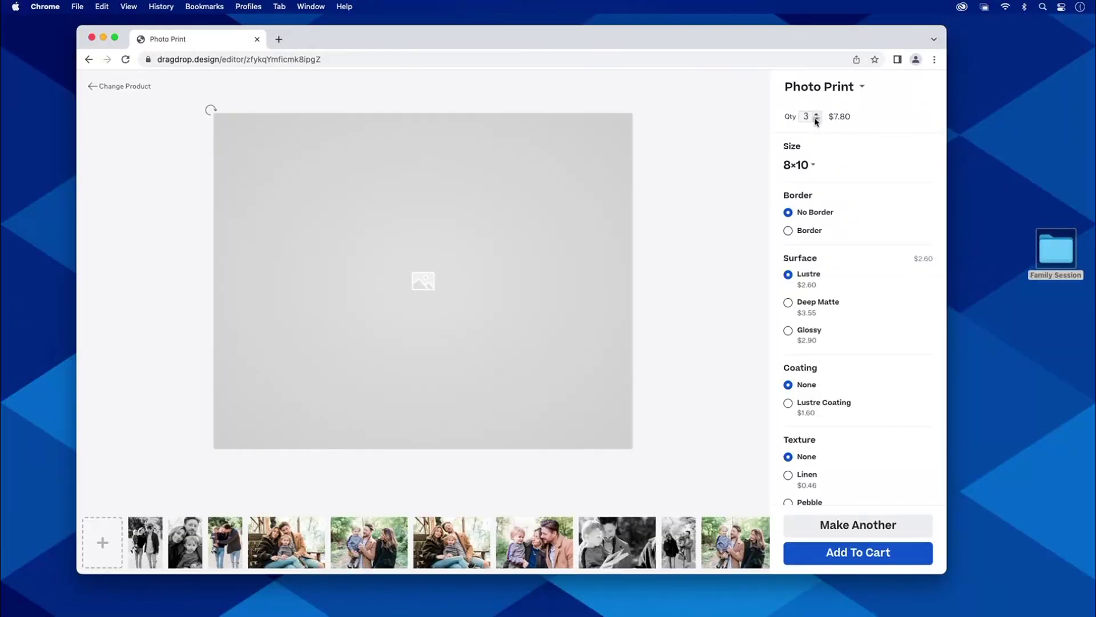
Step: Make the second photo print 16x20 Lustre and fill it with the couple-with-toddler photo
click(811, 169)
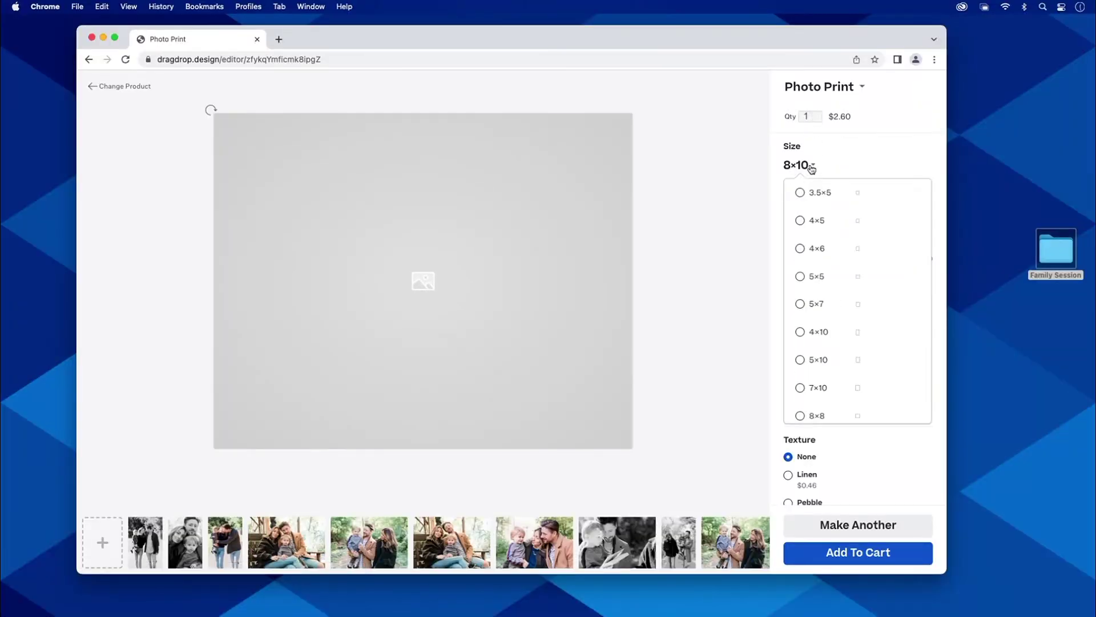
scroll(825, 332, down, 10)
scroll(820, 346, down, 6)
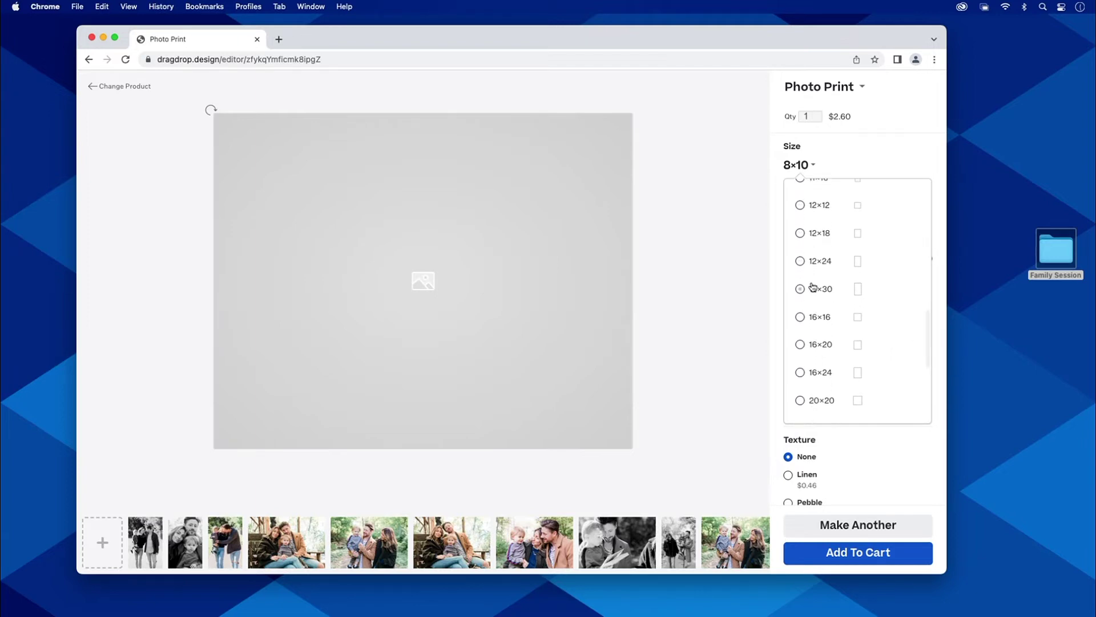
click(818, 345)
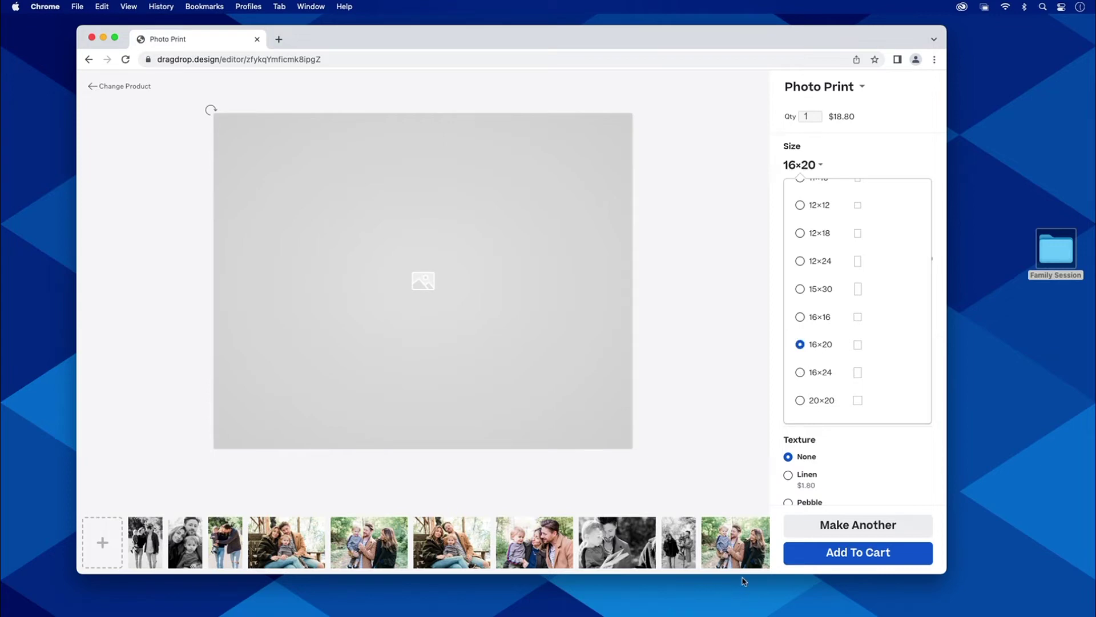
drag(736, 547, 464, 277)
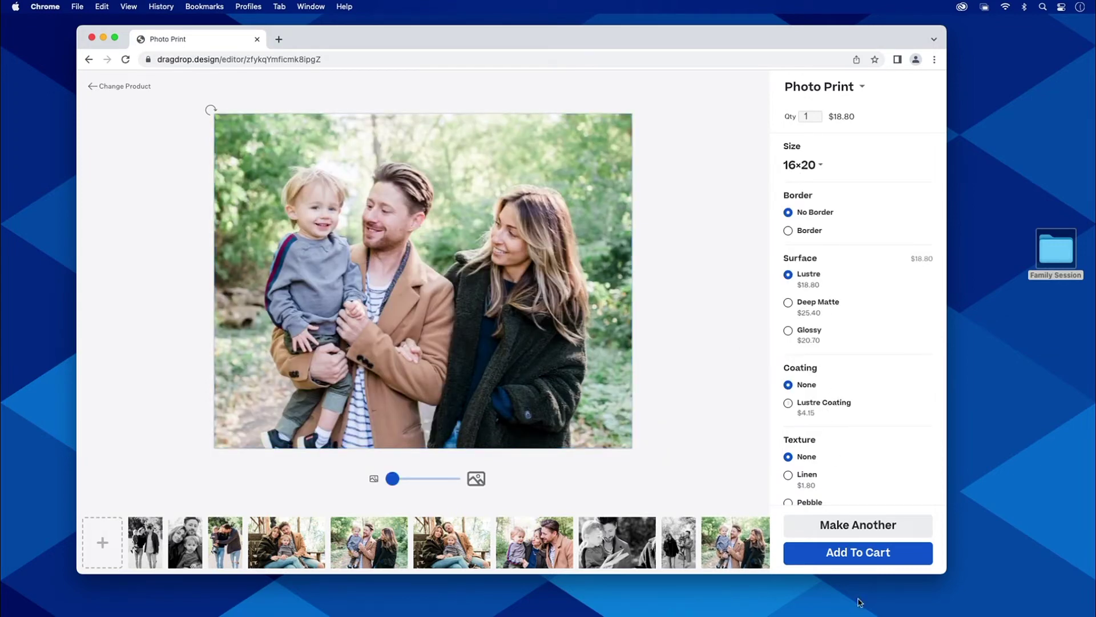
Step: Add the 16x20 Lustre photo print ($18.80) to the cart
click(854, 553)
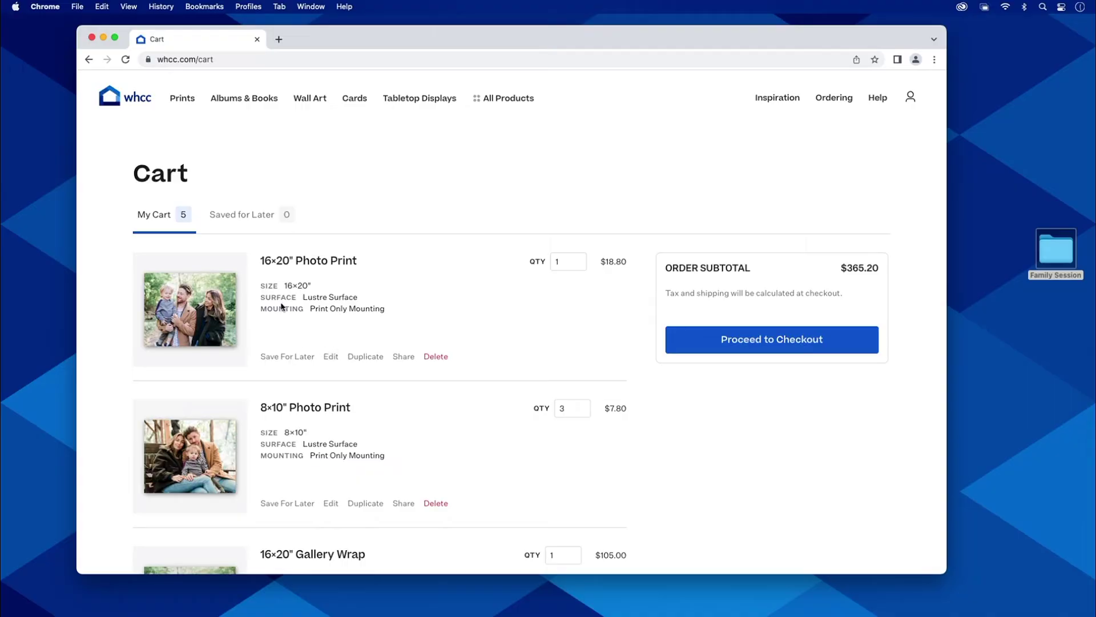
scroll(482, 394, down, 1)
scroll(423, 336, up, 1)
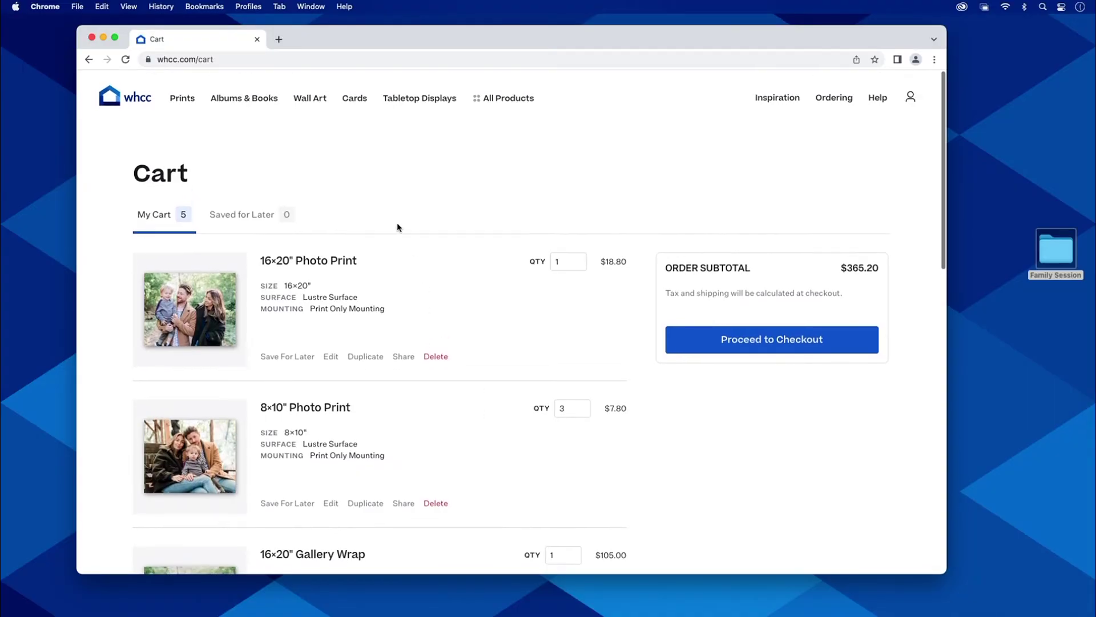
Step: Create a 5x7 acrylic block of the father reading to the toddler, repositioned, and add it to the cart
mouse_move(443, 103)
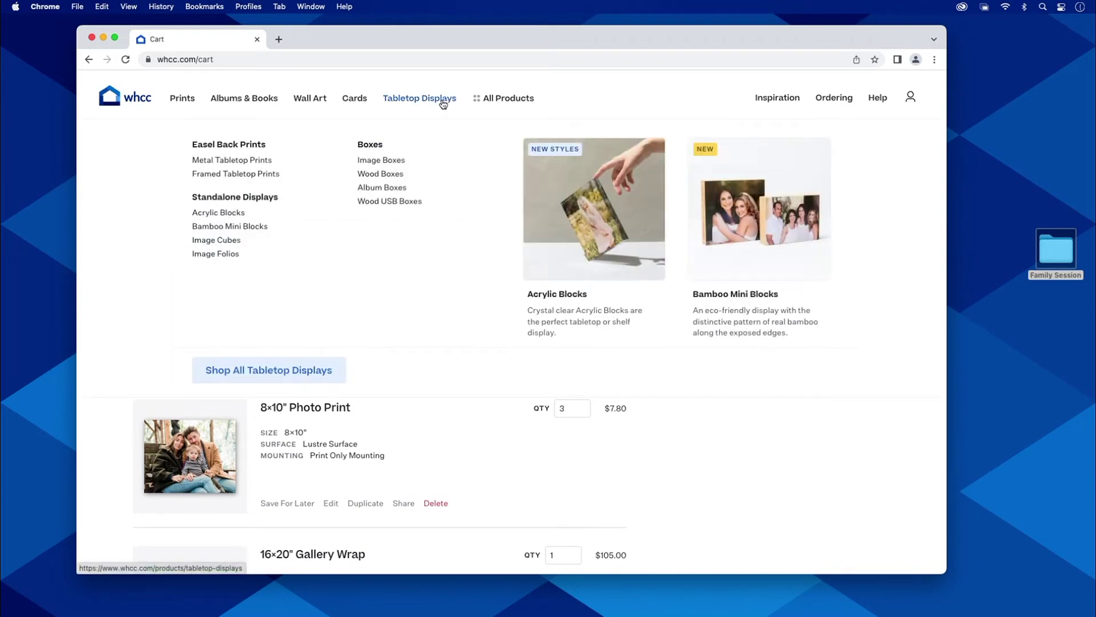
click(232, 214)
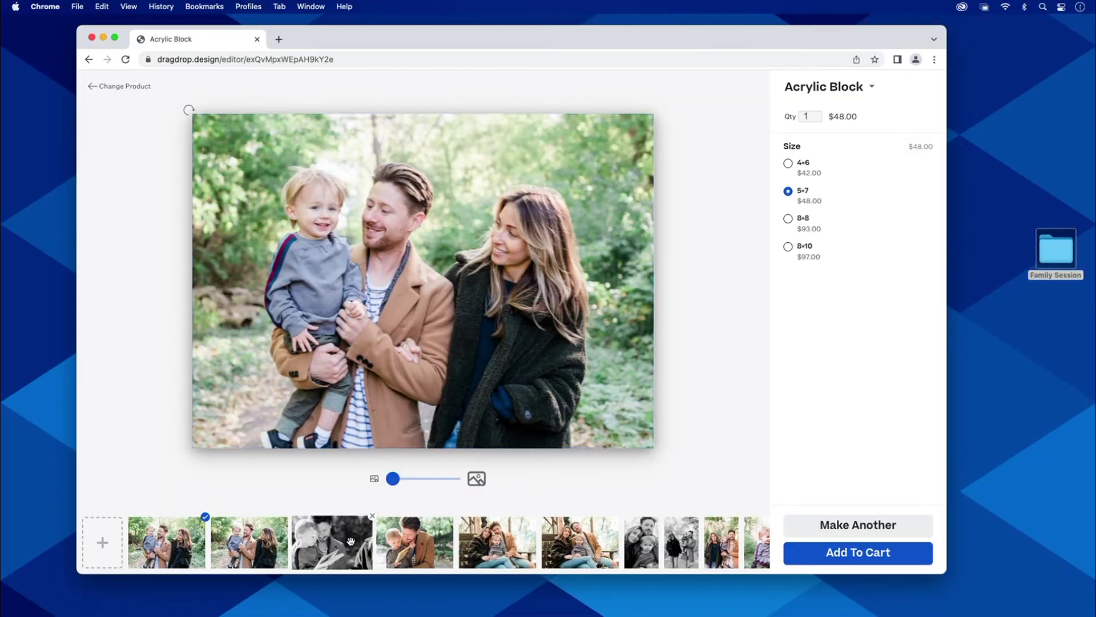
drag(410, 545, 431, 369)
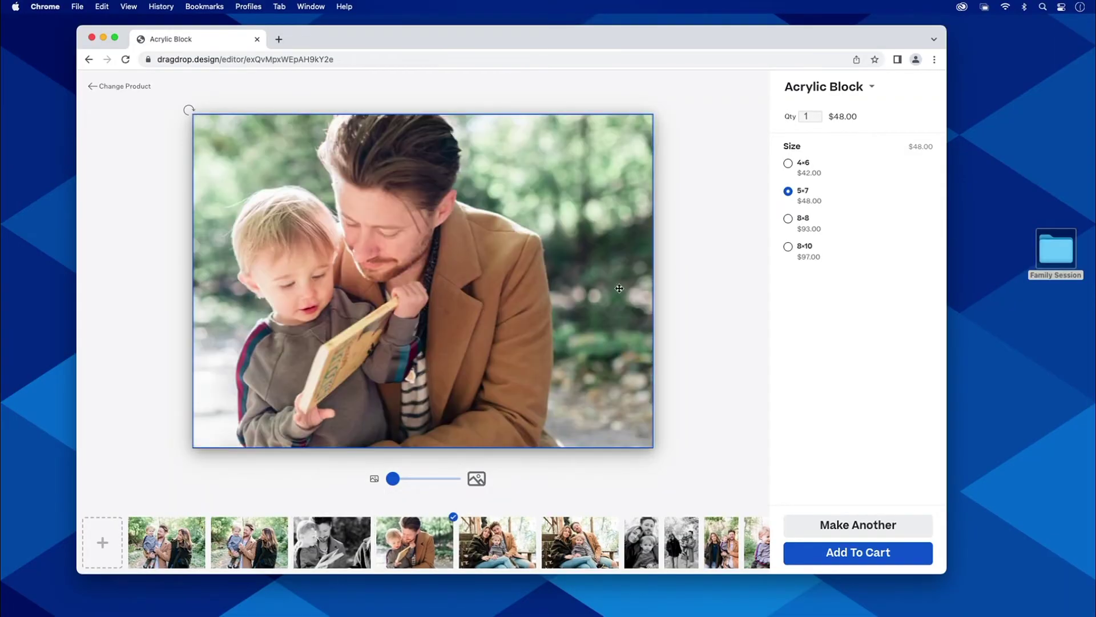
drag(602, 316, 520, 311)
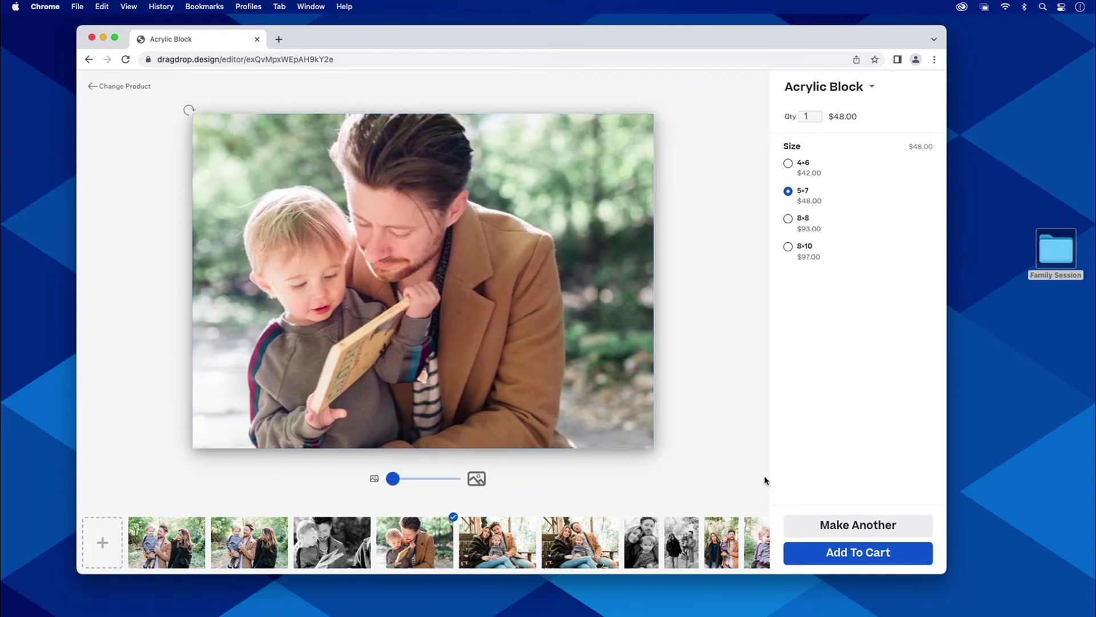
click(824, 551)
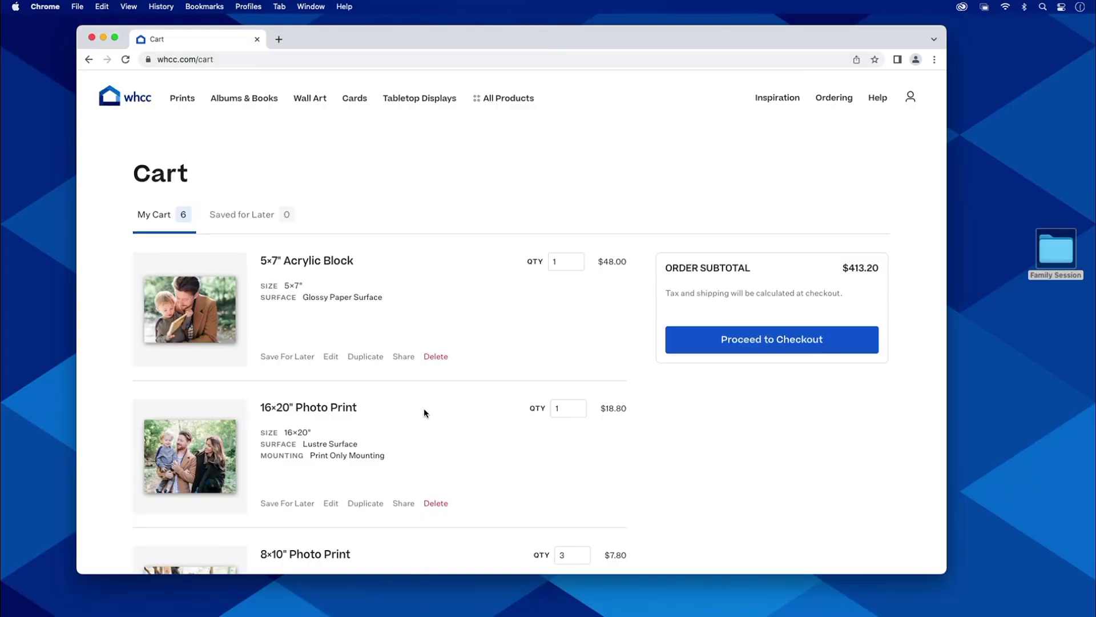
Step: Scroll through all six cart items and the $413.20 subtotal, then return to the top
scroll(423, 354, down, 10)
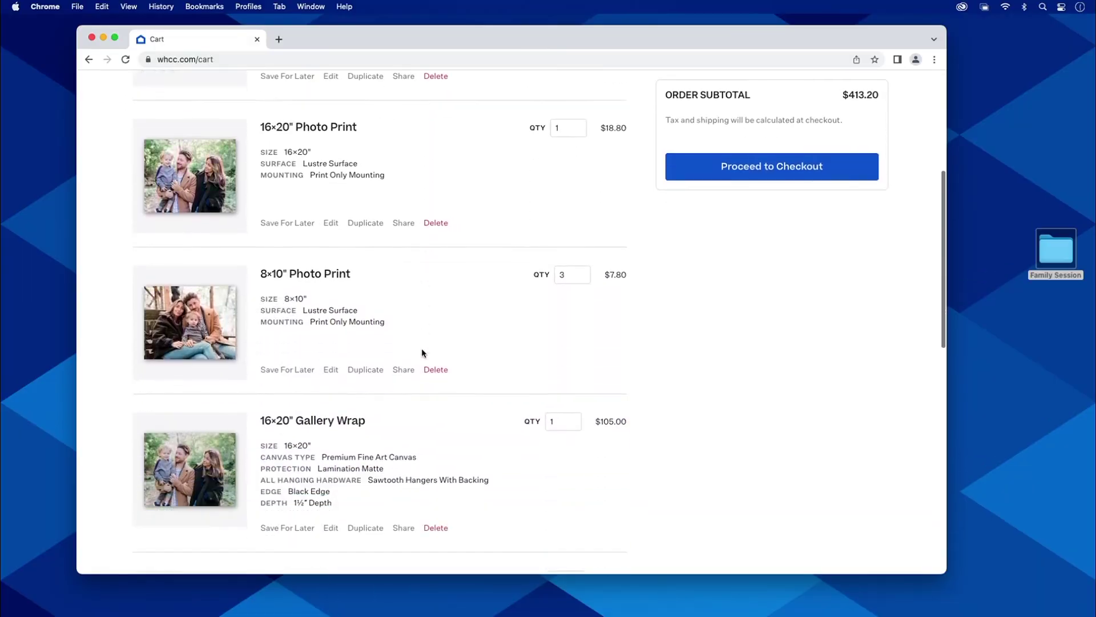
scroll(410, 403, down, 5)
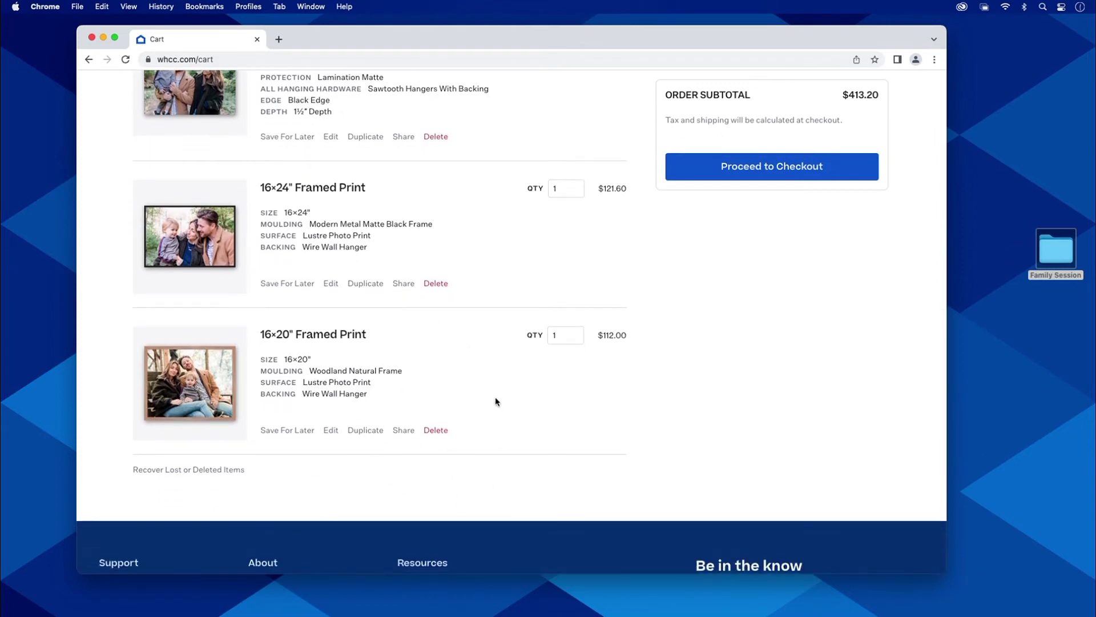
scroll(501, 371, up, 2)
scroll(505, 347, up, 10)
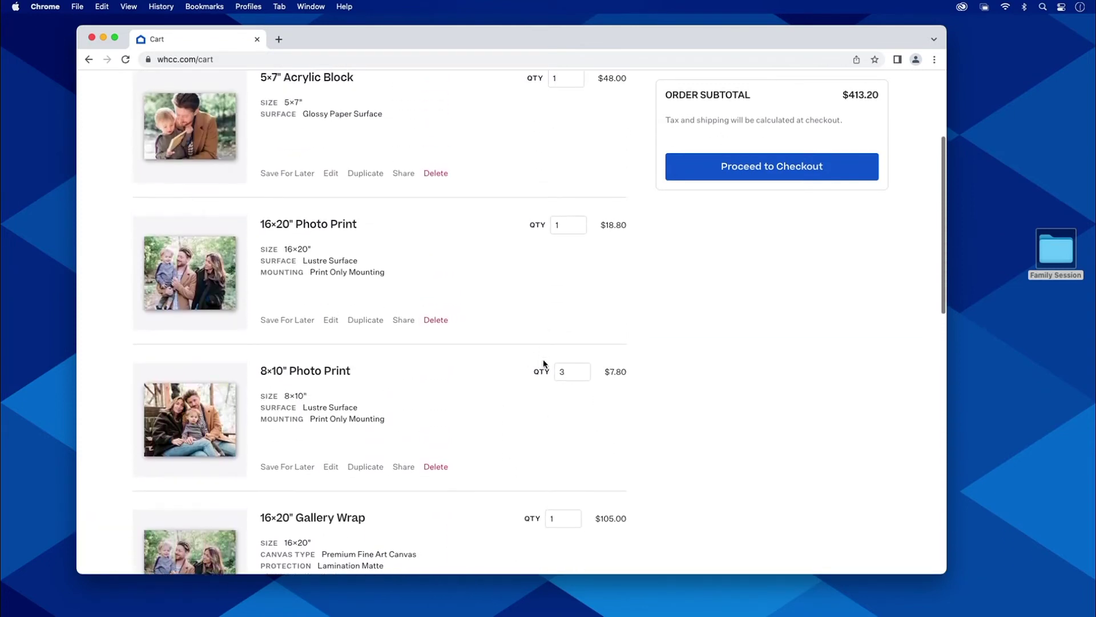
scroll(554, 330, up, 2)
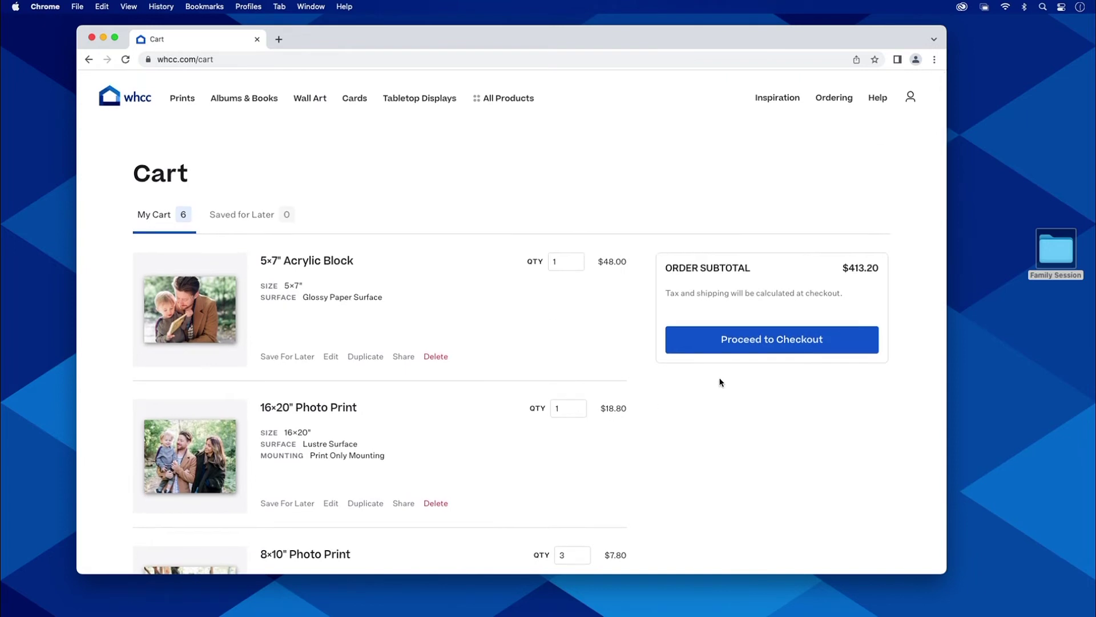
Step: Check out with the default shipping method for every item and place the $442.64 order
click(755, 342)
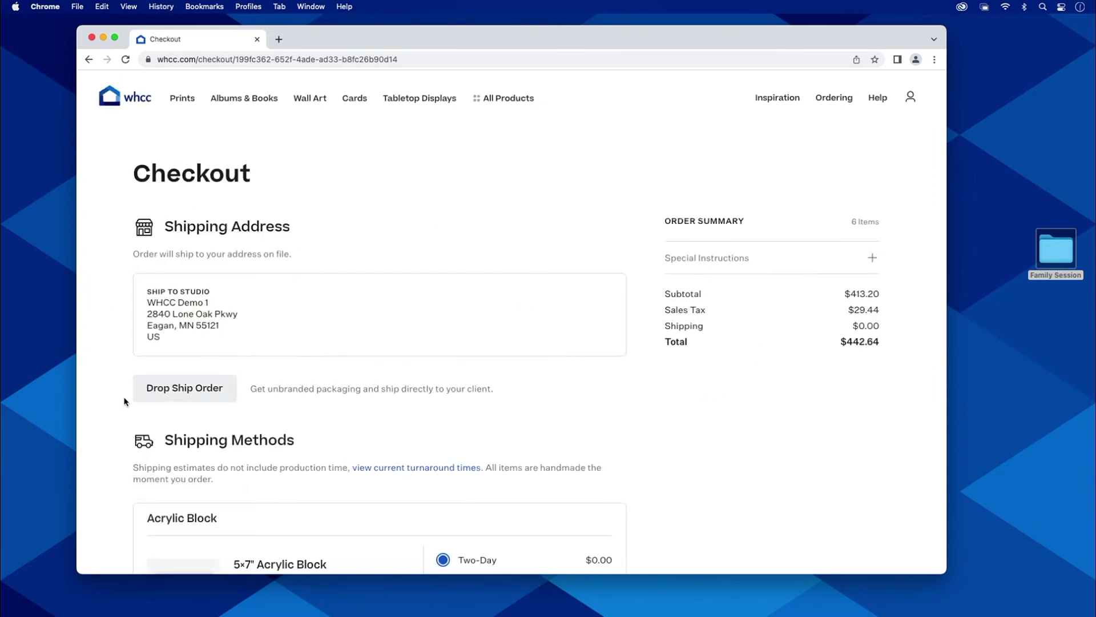
scroll(354, 372, down, 5)
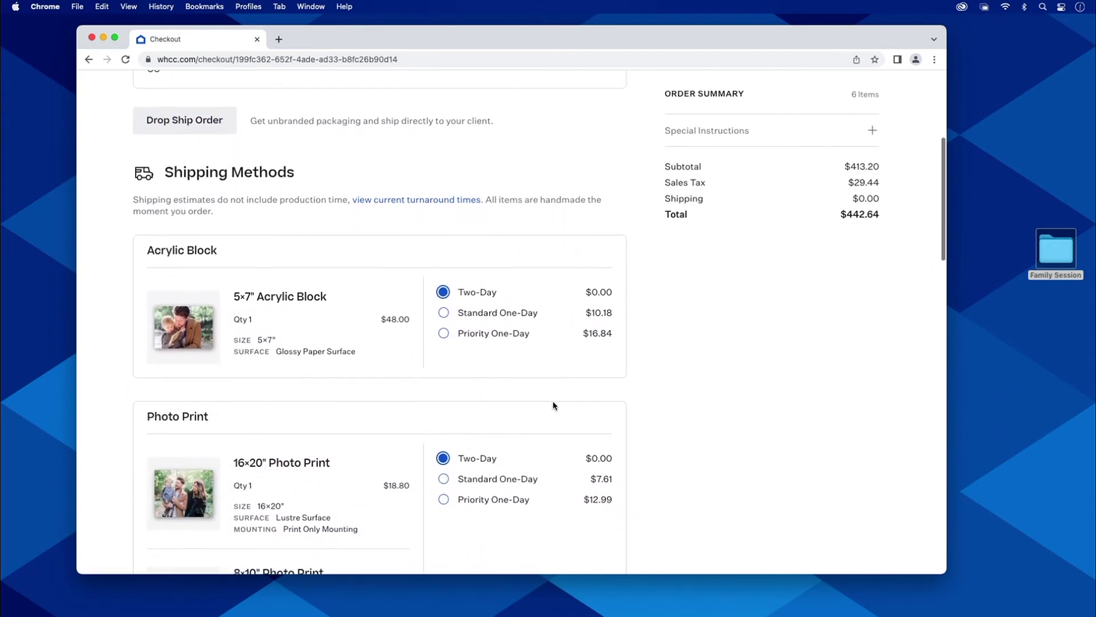
scroll(495, 374, down, 5)
scroll(494, 375, down, 5)
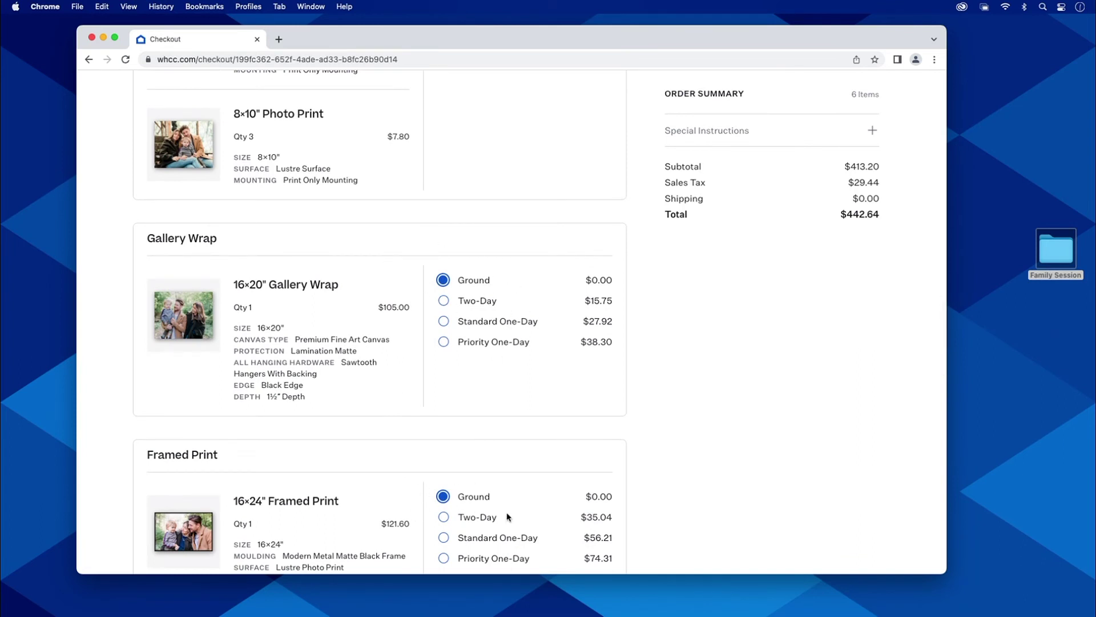
scroll(507, 411, up, 2)
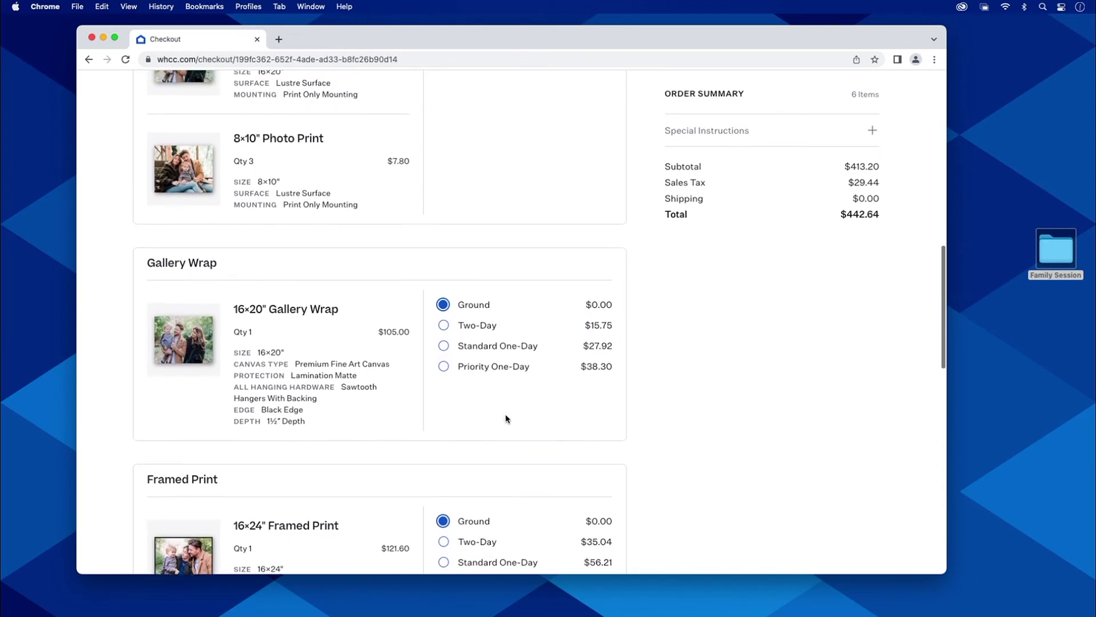
scroll(489, 387, up, 3)
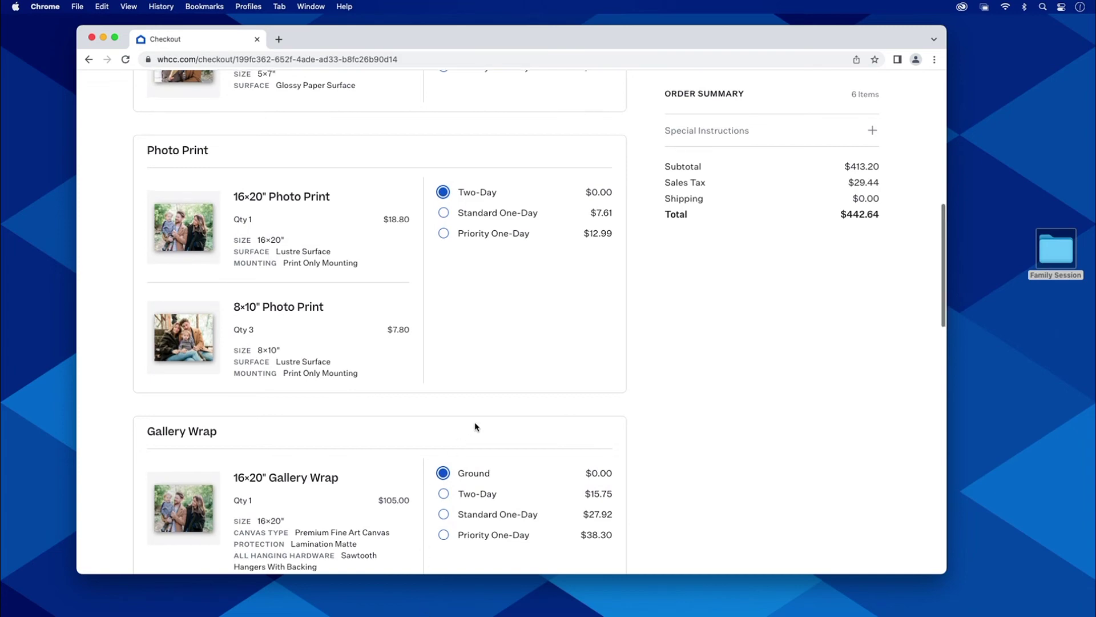
scroll(474, 360, up, 4)
scroll(474, 400, down, 15)
scroll(476, 426, down, 5)
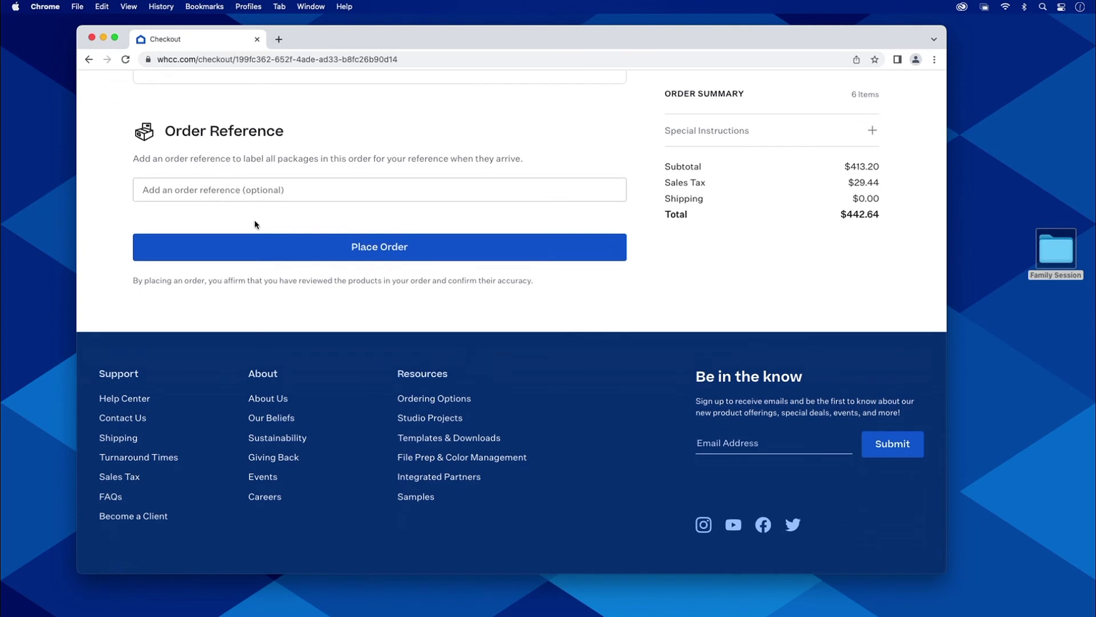
click(258, 248)
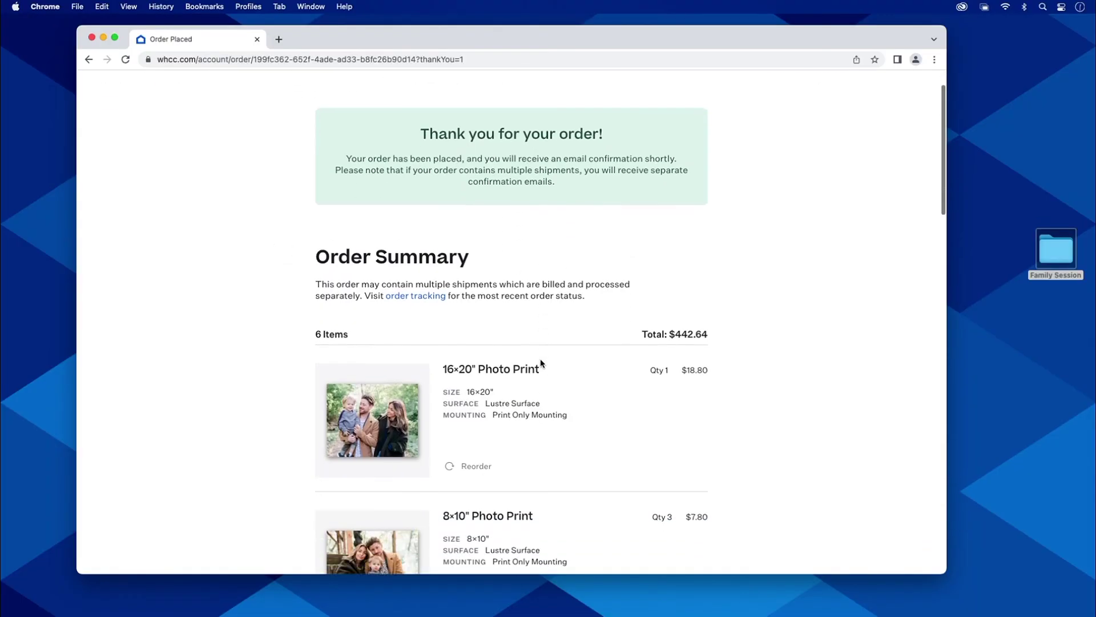
Step: Scroll back up the Order Placed summary (6 items, $442.64) to the thank-you banner
scroll(540, 361, up, 5)
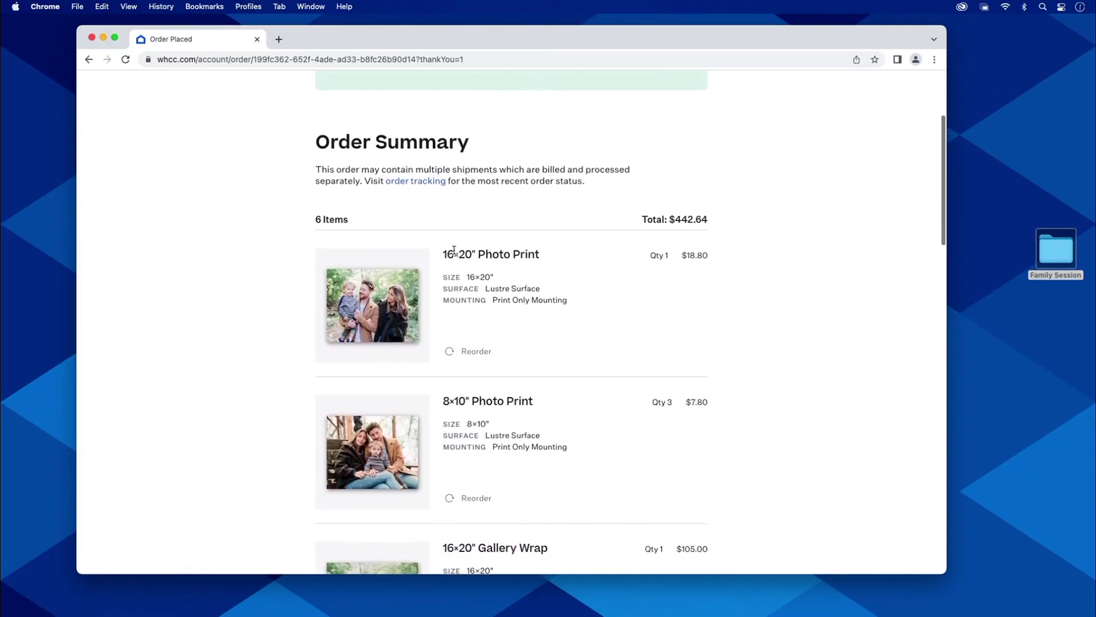
scroll(471, 242, up, 1)
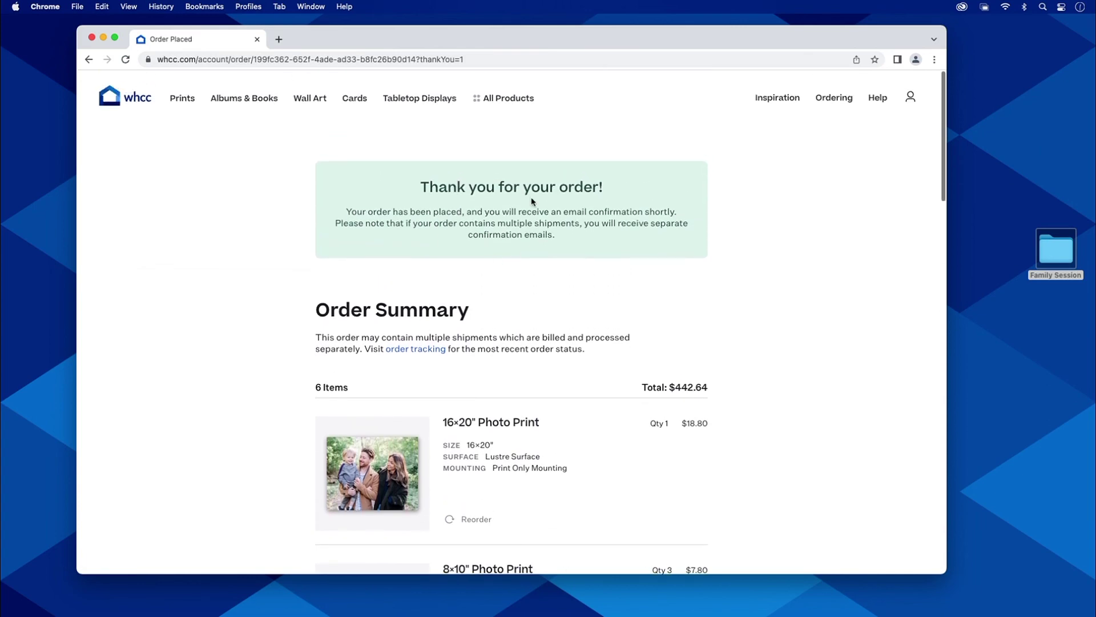